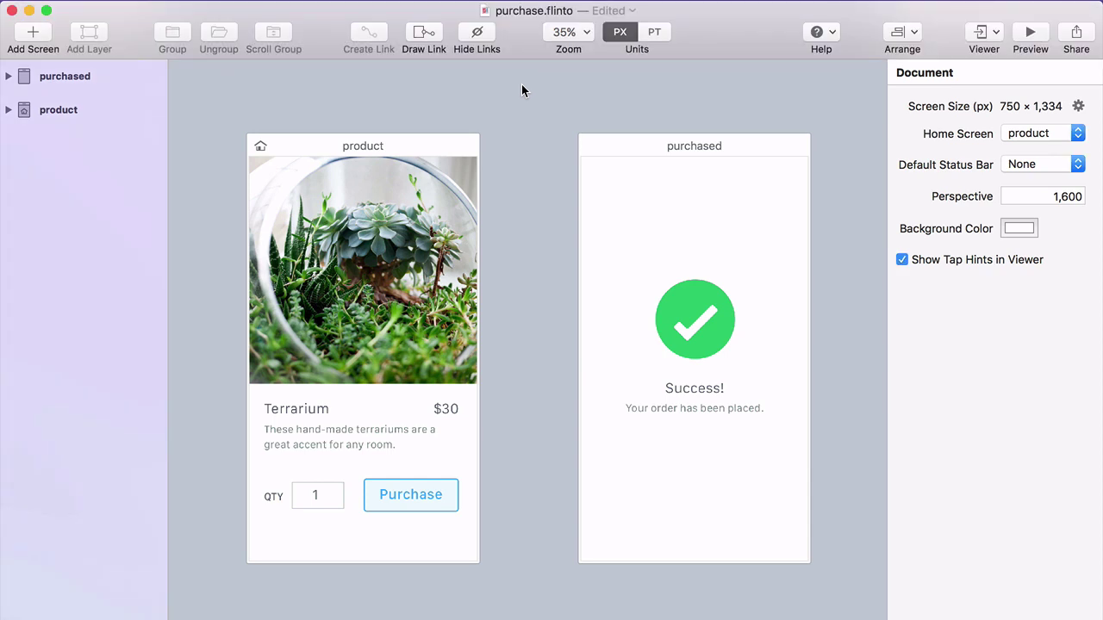
Shift the canvas and move the purchased screen further to the right.
left_click_drag(516, 136, 531, 130)
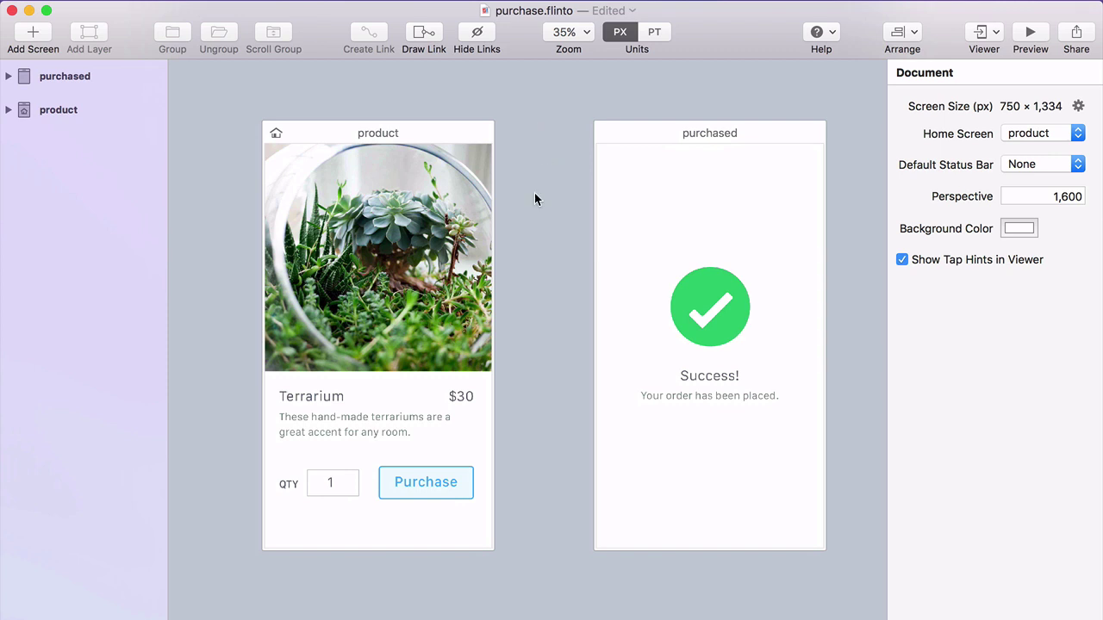
scroll(530, 211, "down", 2)
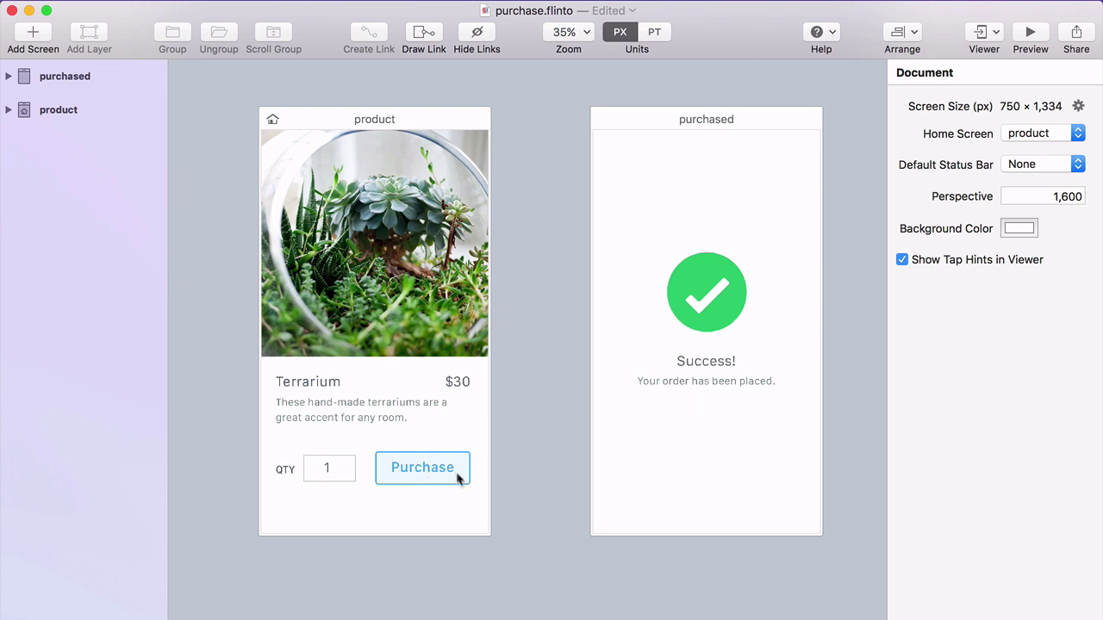
scroll(531, 178, "right", 5)
scroll(531, 178, "up", 1)
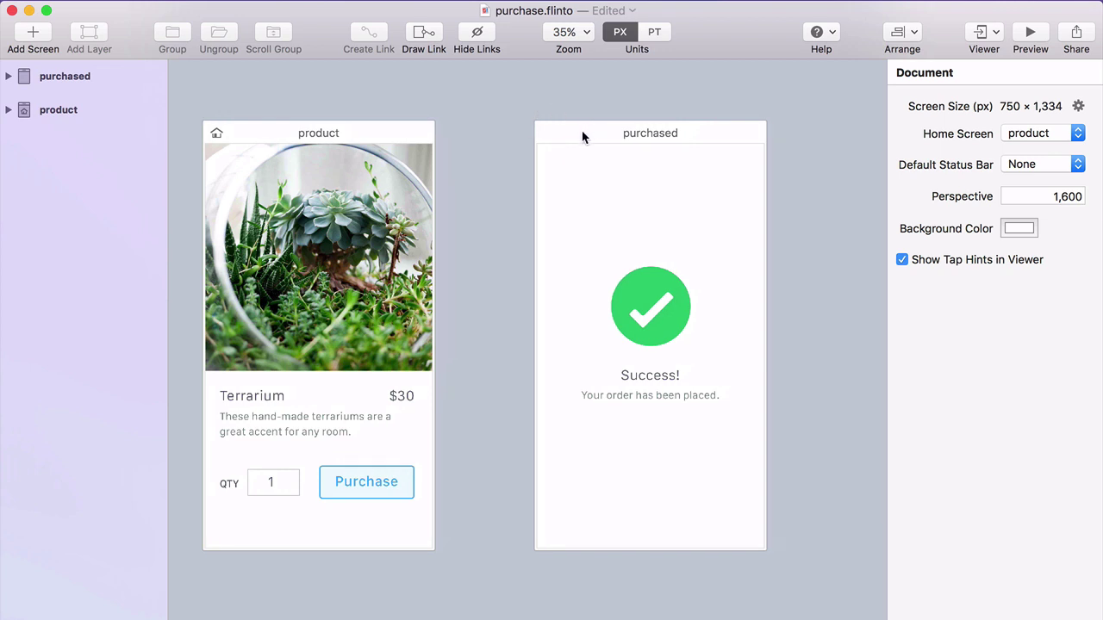
left_click_drag(582, 138, 684, 136)
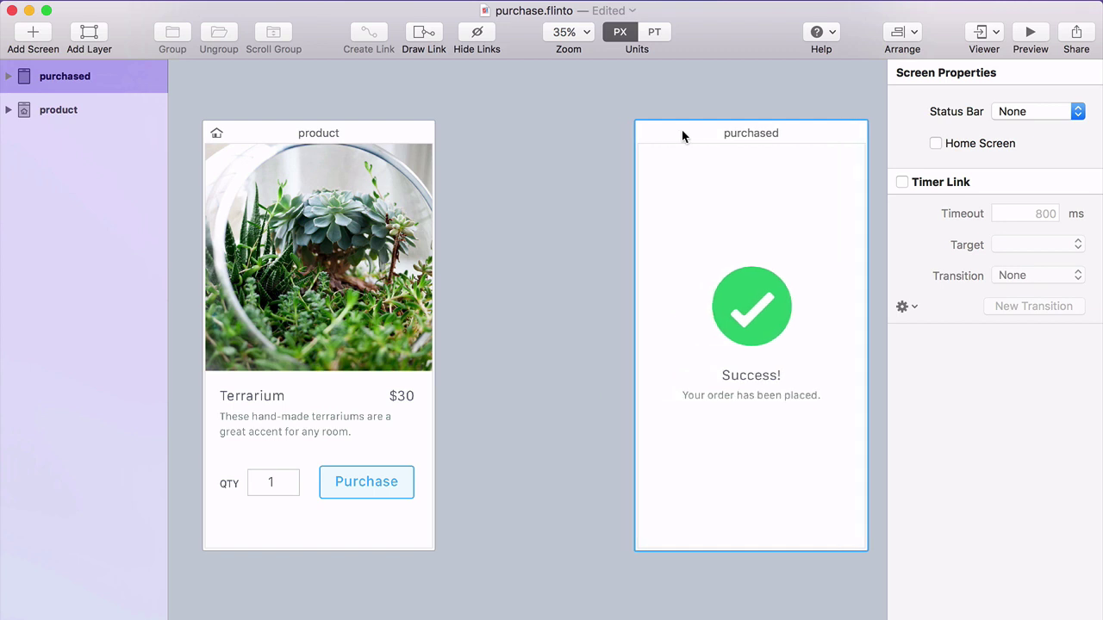
Option-drag the product screen to duplicate it as product 1.
left_click(530, 159)
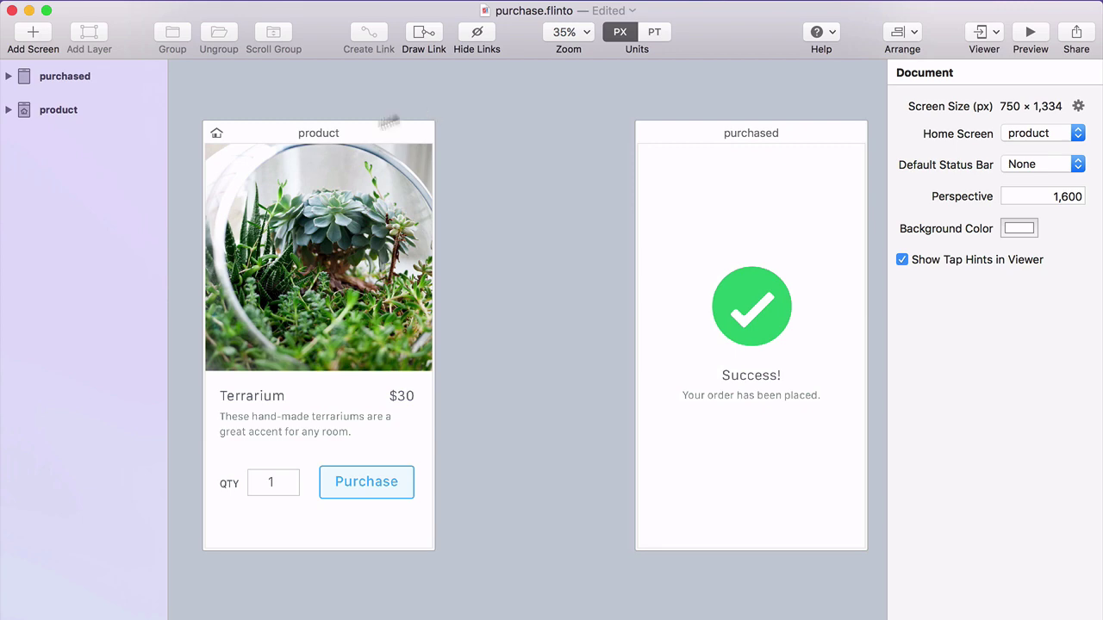
left_click(301, 131)
left_click_drag(301, 132, 542, 135)
Place product 1 between the product and purchased screens.
left_click(750, 134)
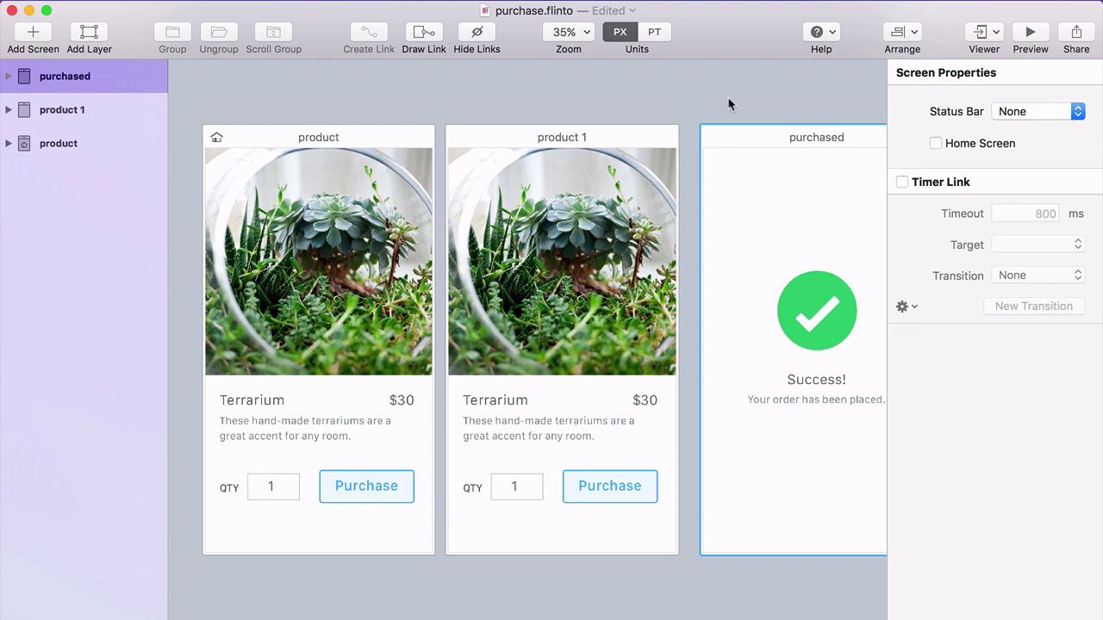
left_click(699, 81)
scroll(638, 405, "right", 3)
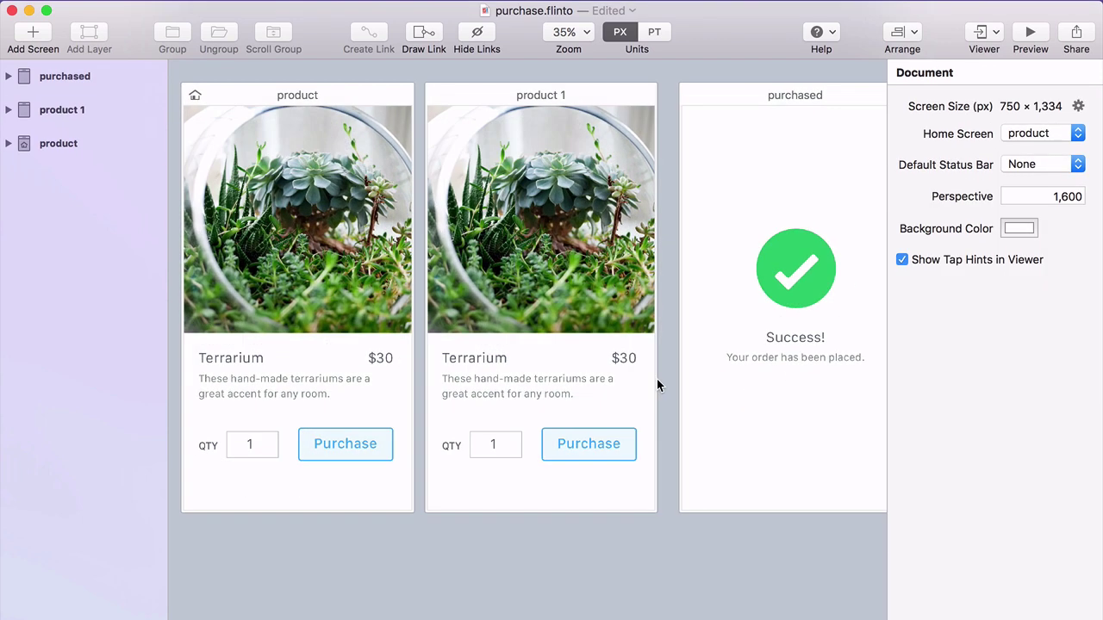
Delete the Purchase text layer from product 1's button.
left_click(656, 379)
scroll(664, 387, "left", 3)
left_click(684, 414)
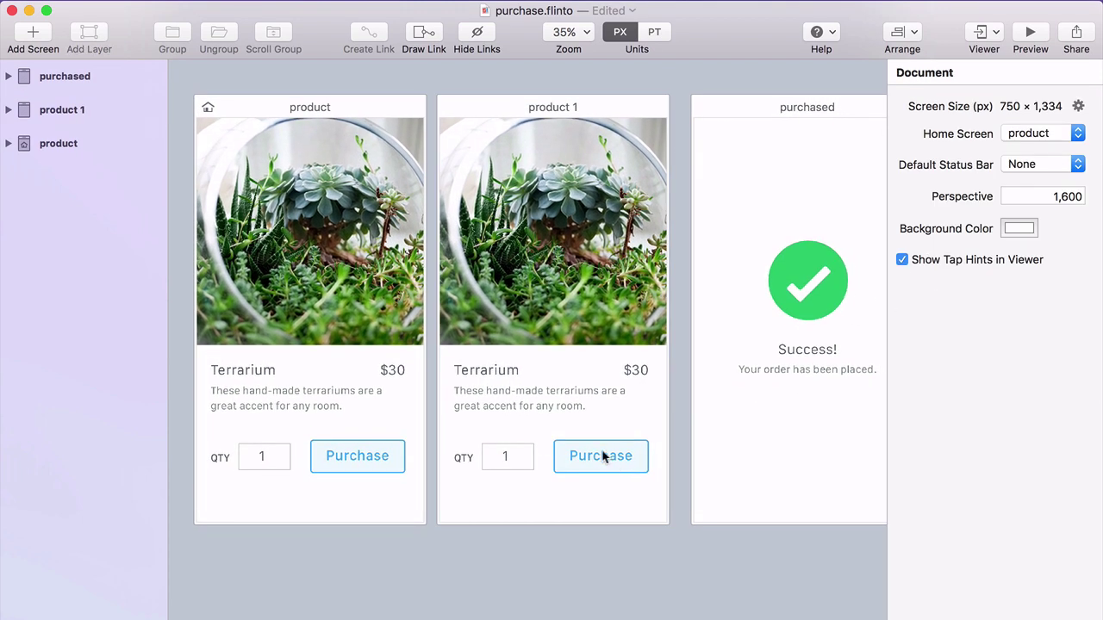
left_click(600, 454)
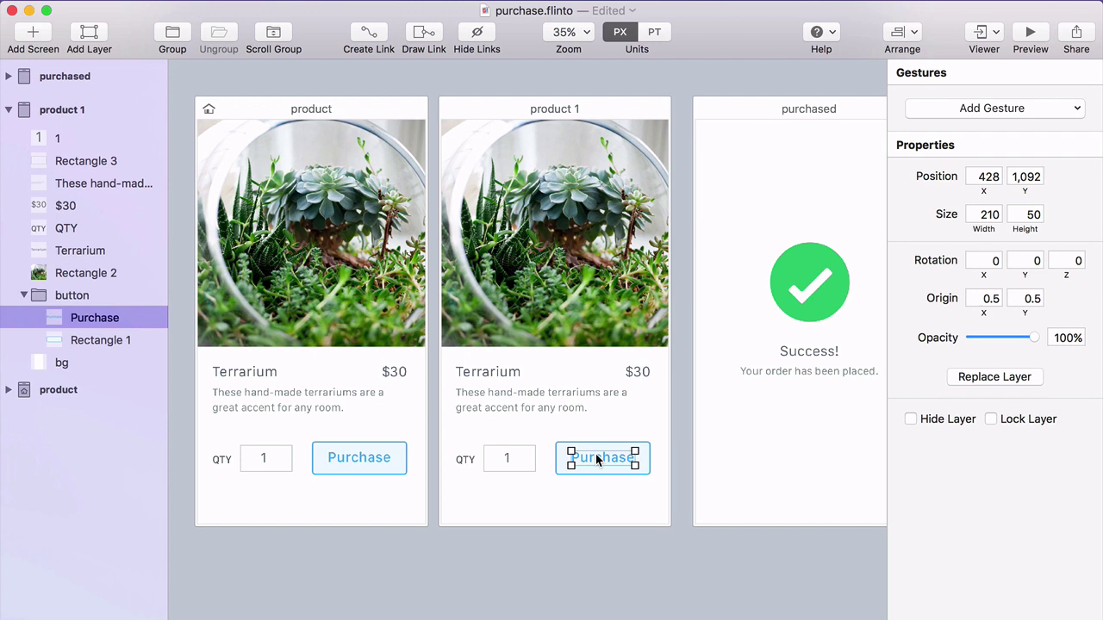
key("Delete")
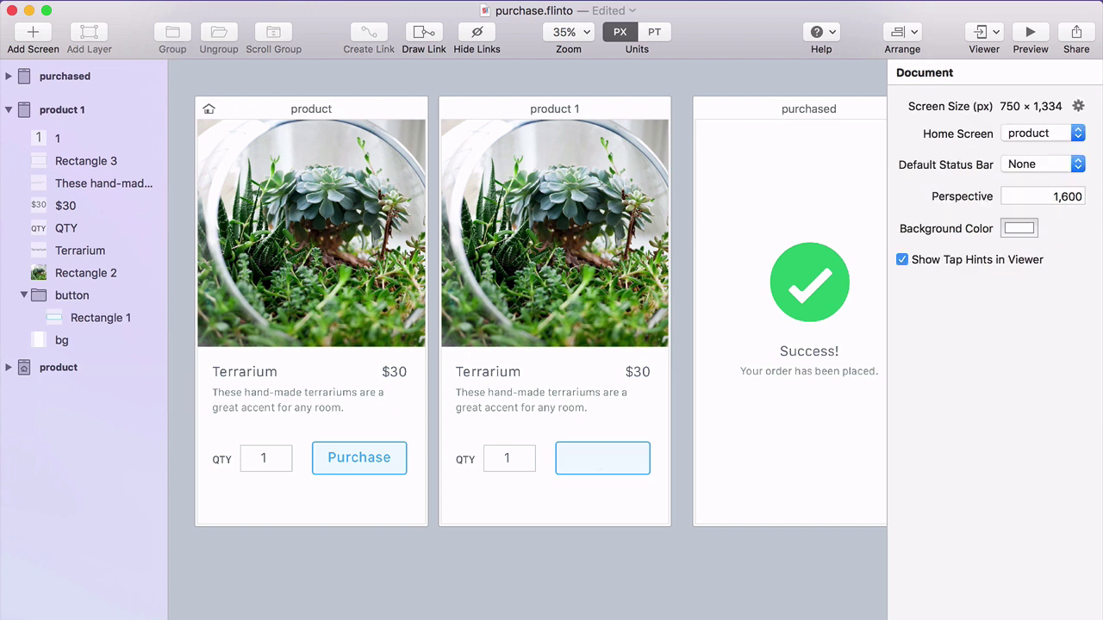
Drop spinner.gif onto product 1's empty button and resize it to 88×88.
left_click_drag(921, 86, 603, 458)
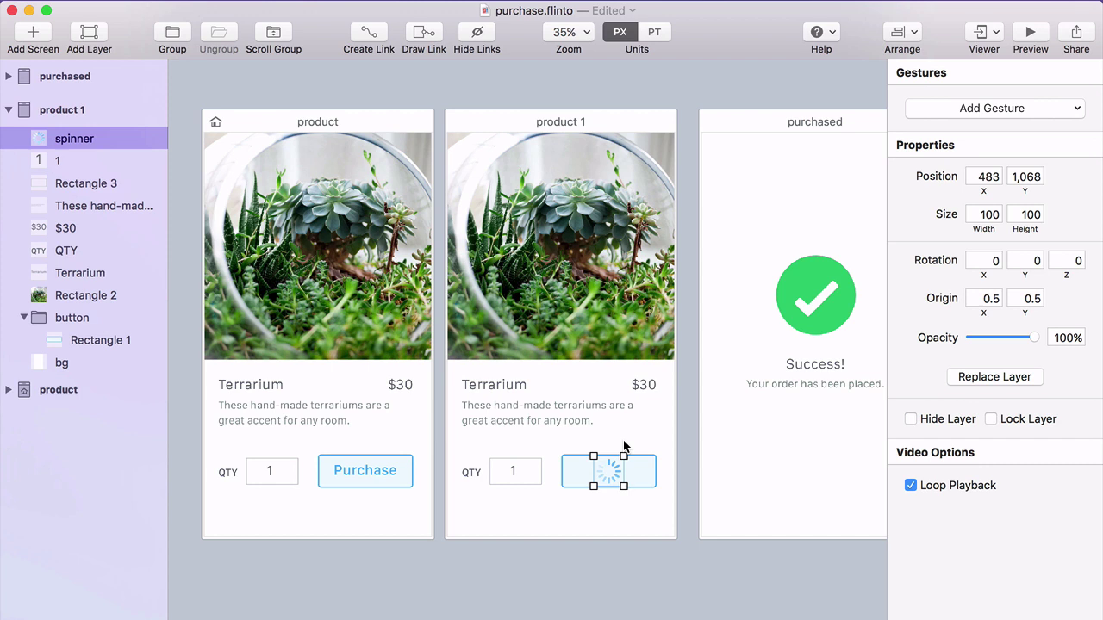
left_click(630, 440)
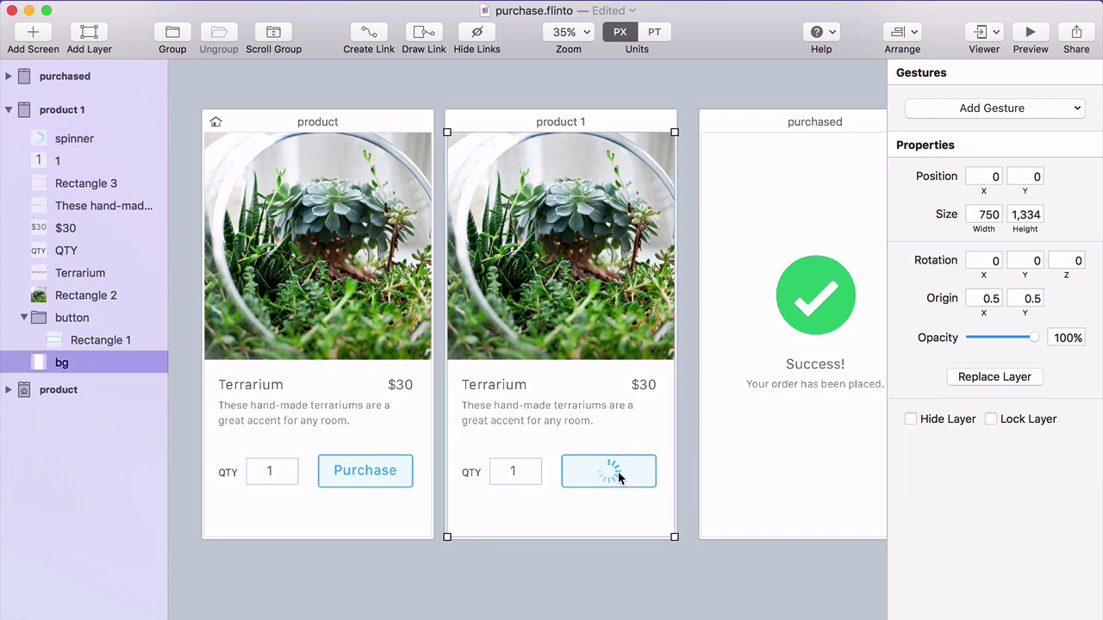
left_click(619, 478)
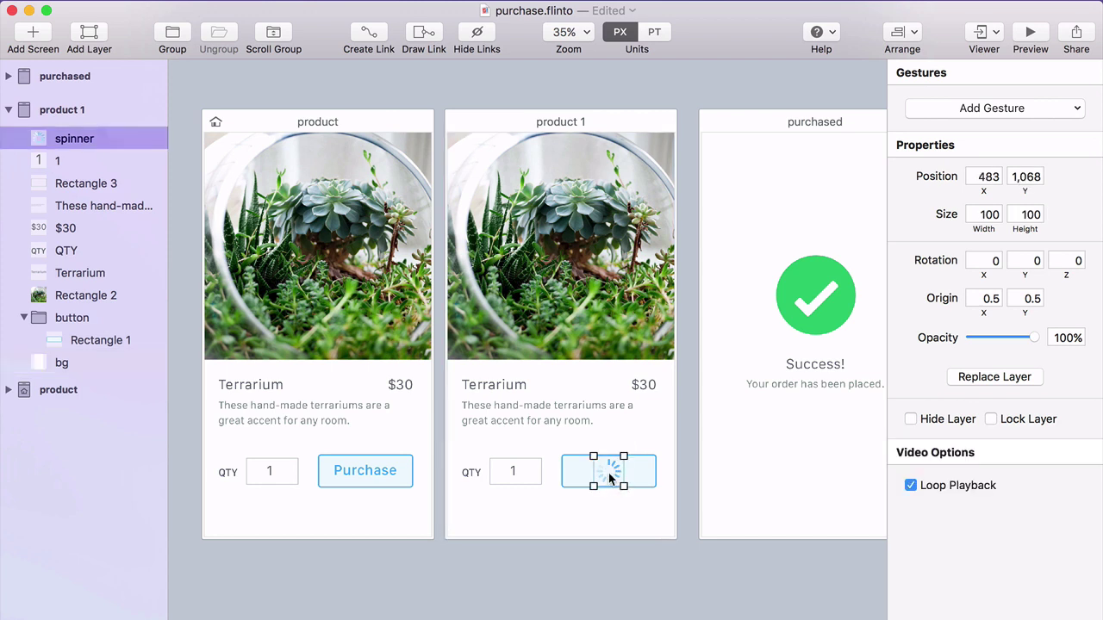
left_click_drag(623, 456, 621, 460)
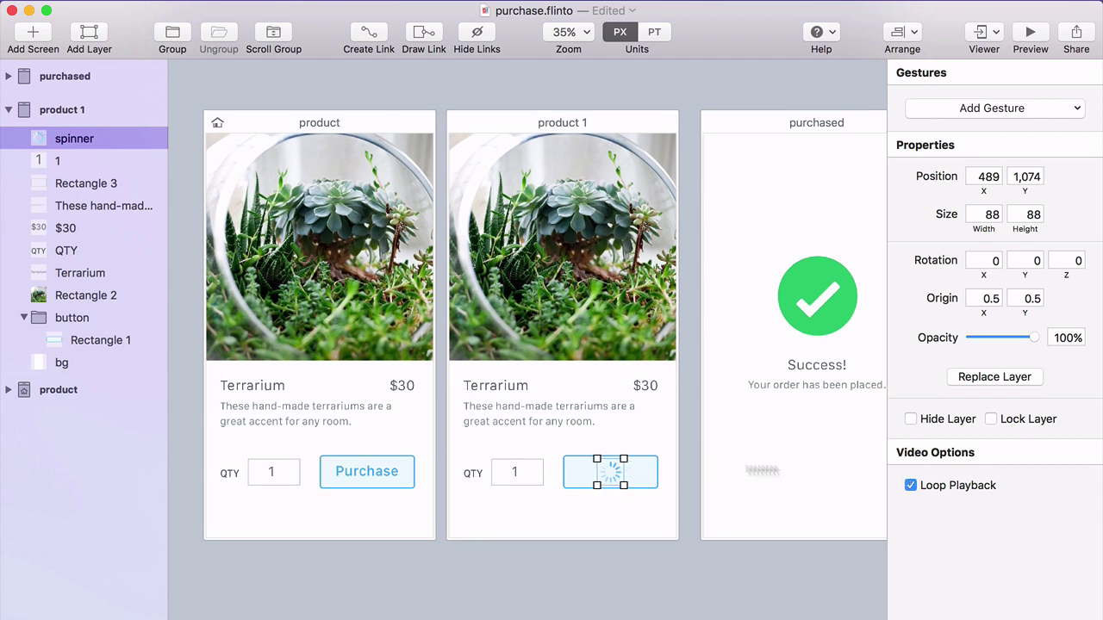
Preview the prototype to see the spinning button.
left_click(686, 466)
left_click(626, 426)
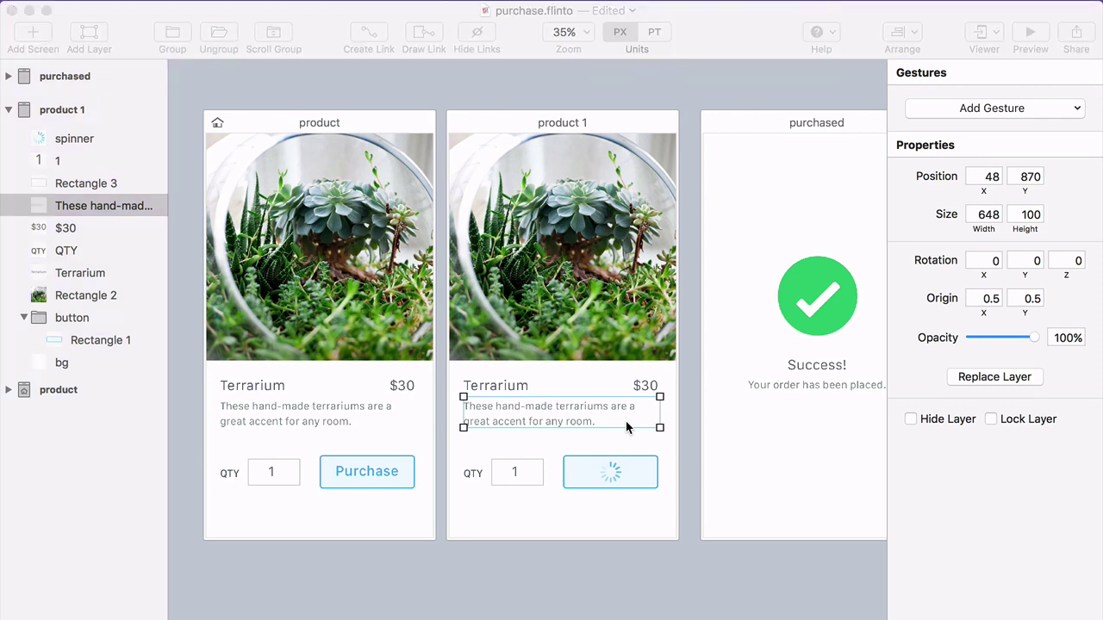
key("super+Return")
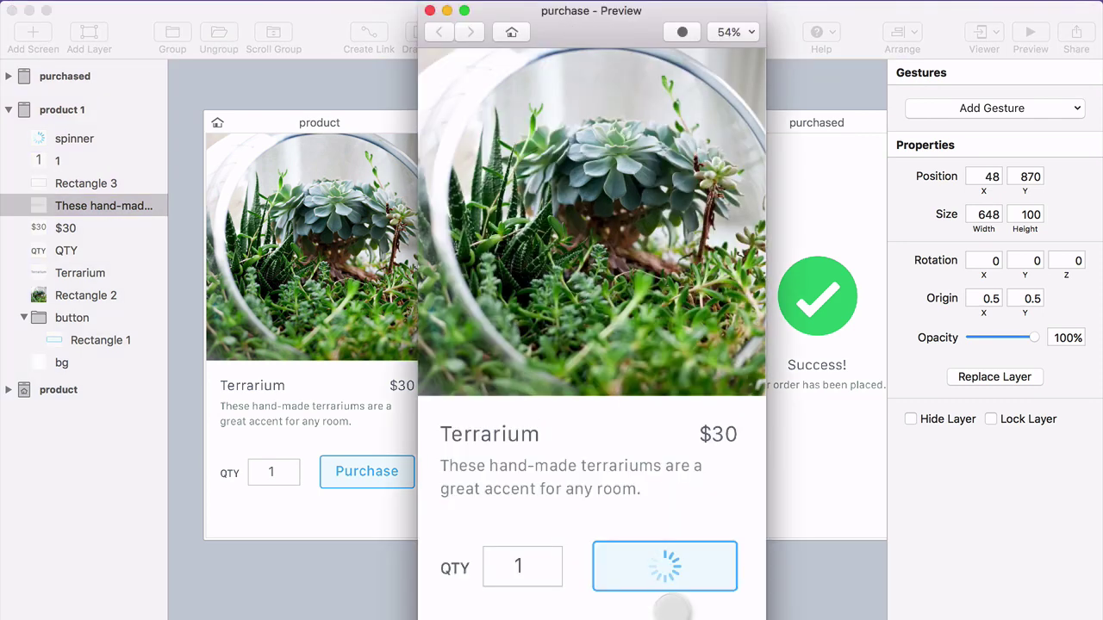
Link the product screen's Purchase button to product 1 with a Fade In transition.
left_click(821, 487)
left_click(353, 472)
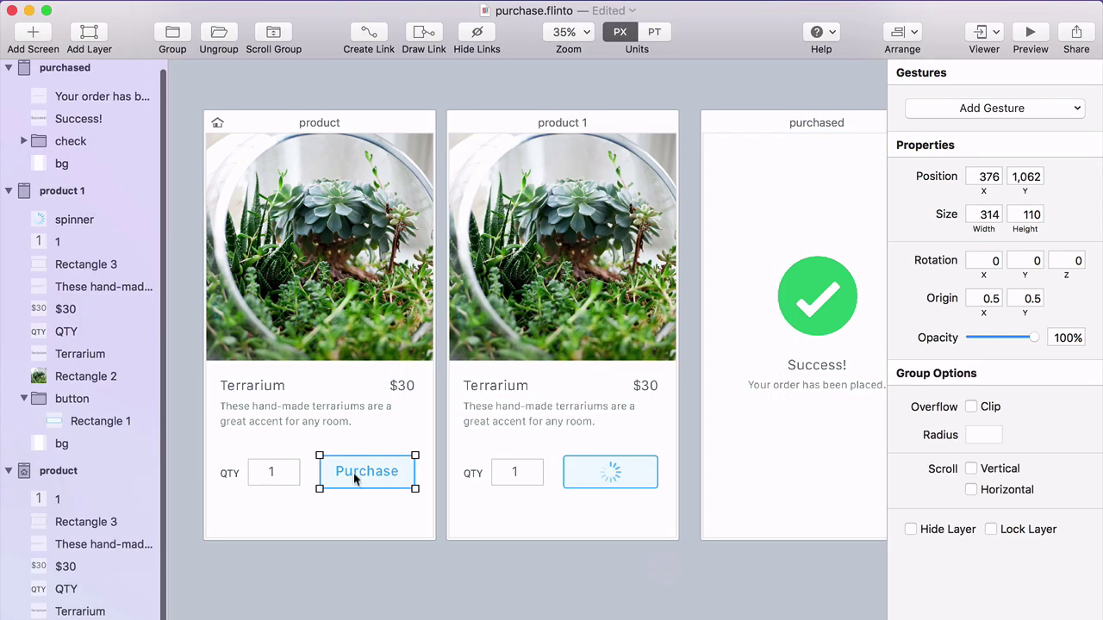
left_click_drag(362, 471, 541, 398)
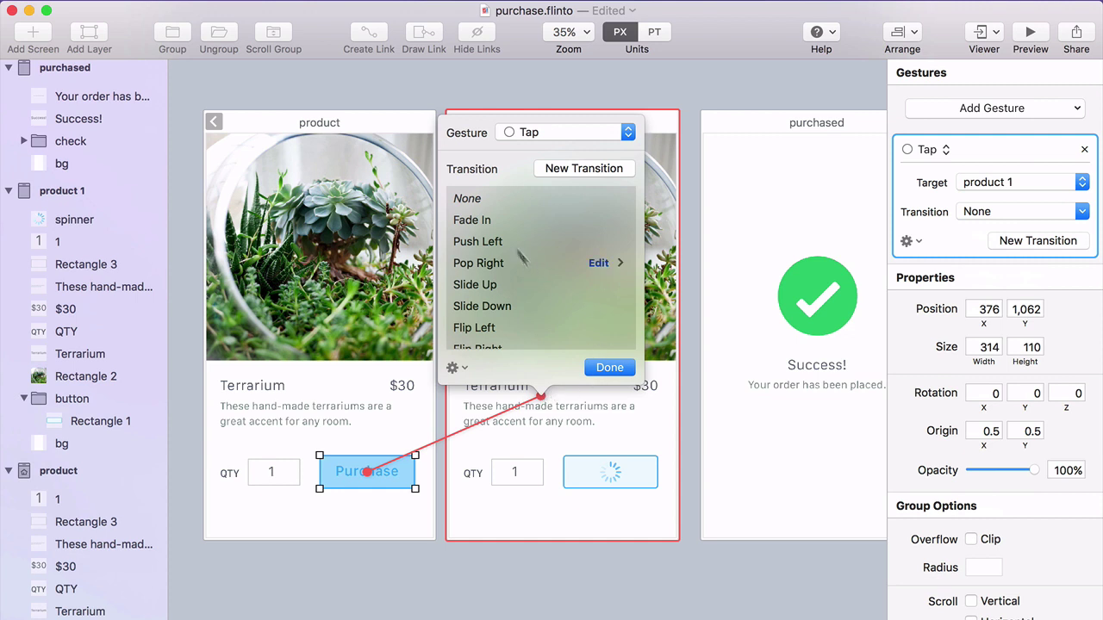
left_click(568, 221)
left_click(609, 367)
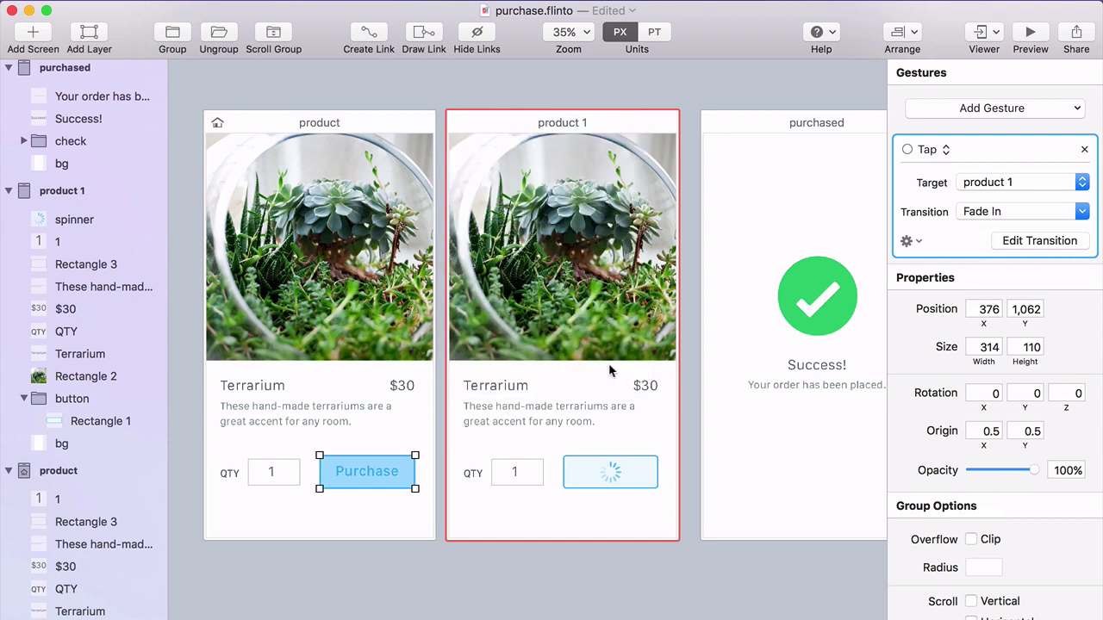
Give product 1 a 1500 ms timer link targeting the purchased screen.
left_click(583, 123)
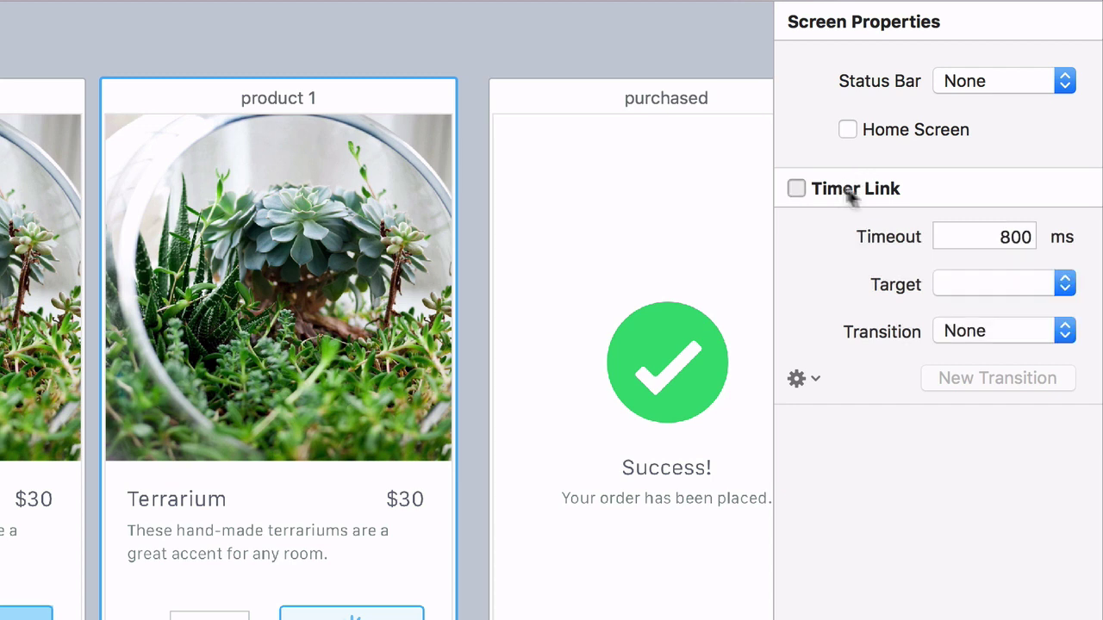
left_click(935, 184)
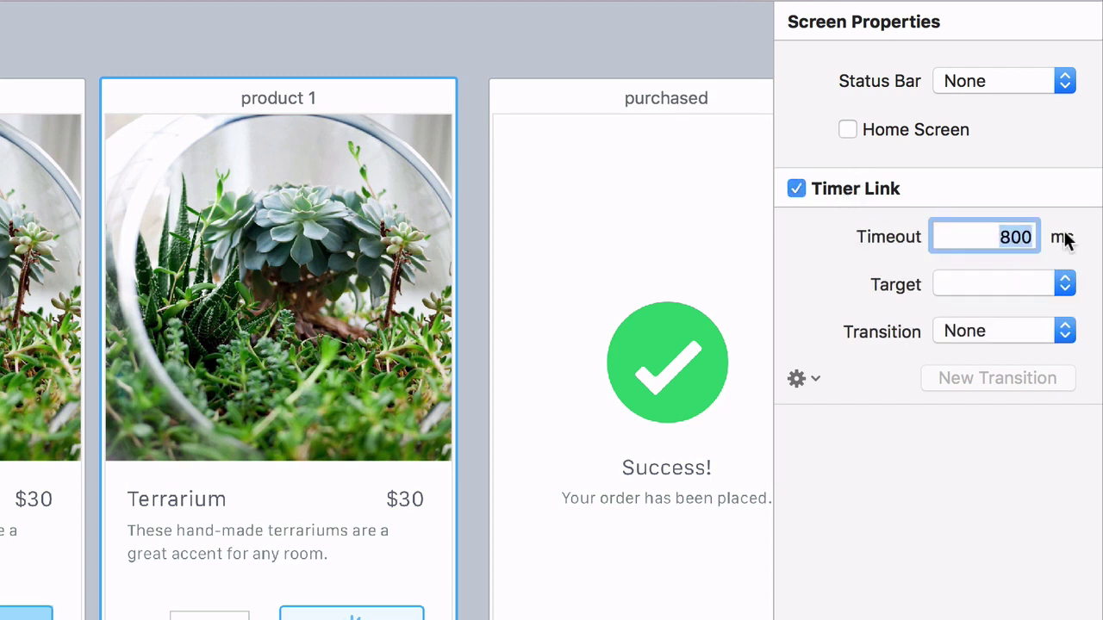
type("1500")
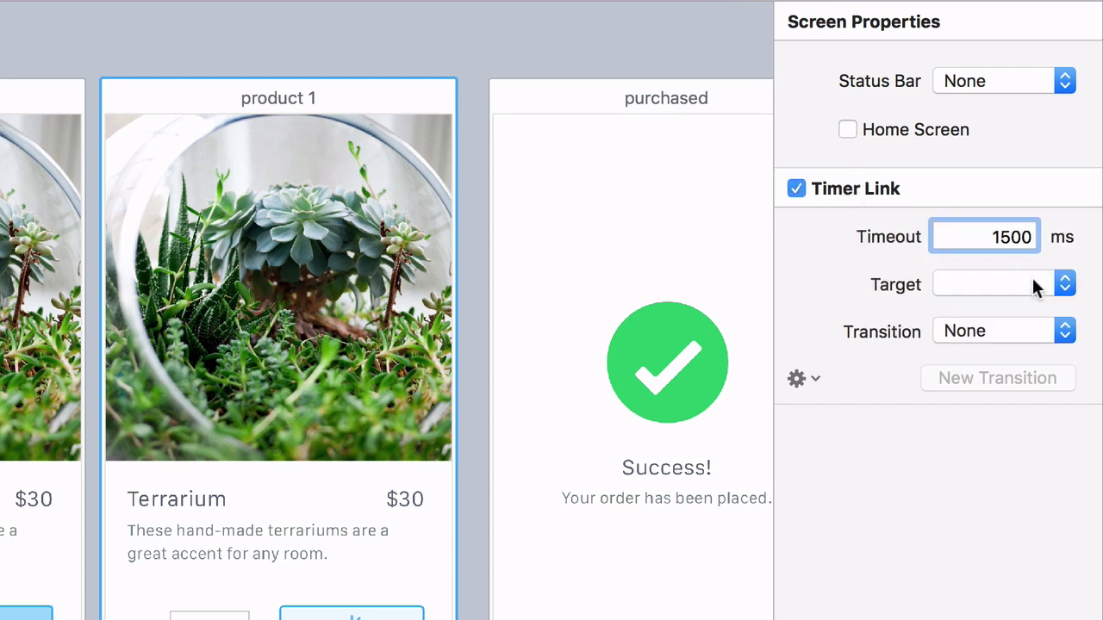
left_click(1033, 281)
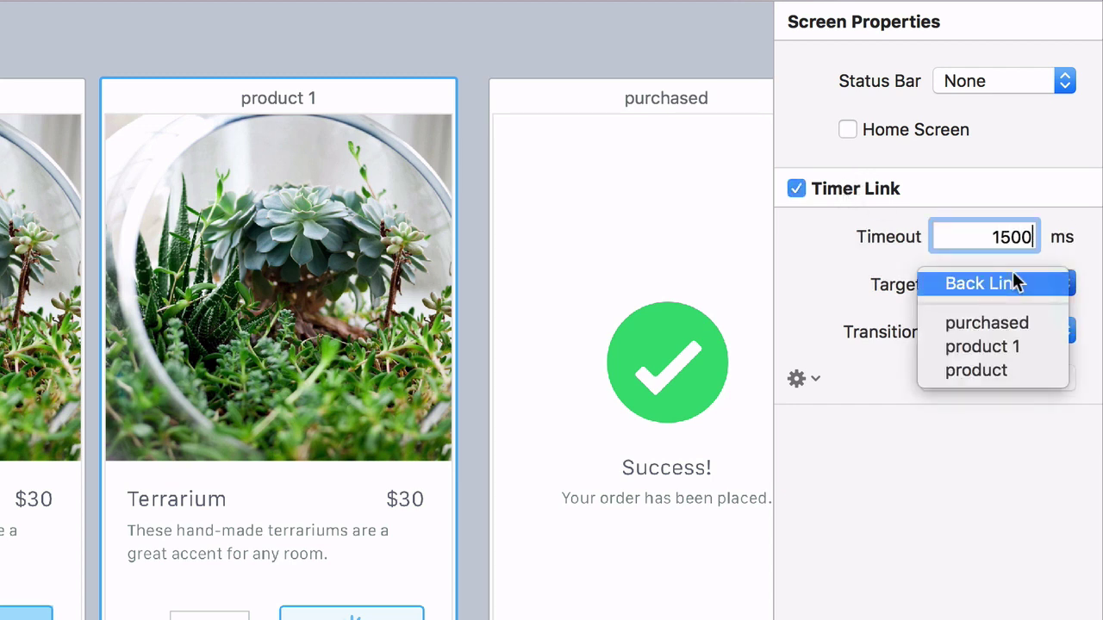
left_click(1025, 321)
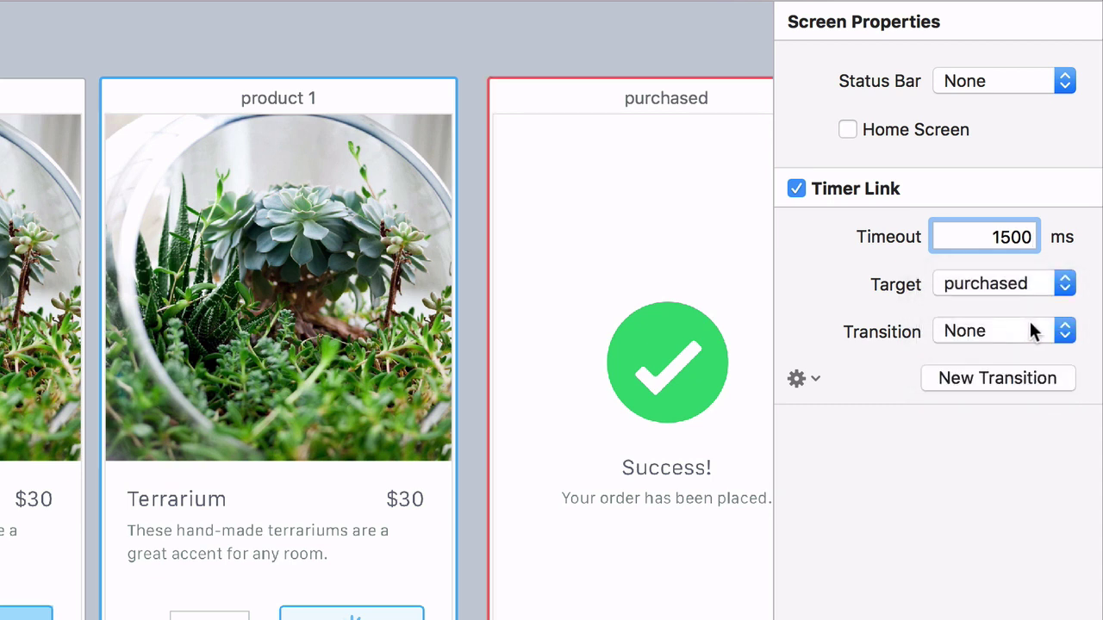
Create a custom timer-link transition with the success background starting at 0% opacity.
left_click(981, 379)
left_click_drag(671, 150, 444, 151)
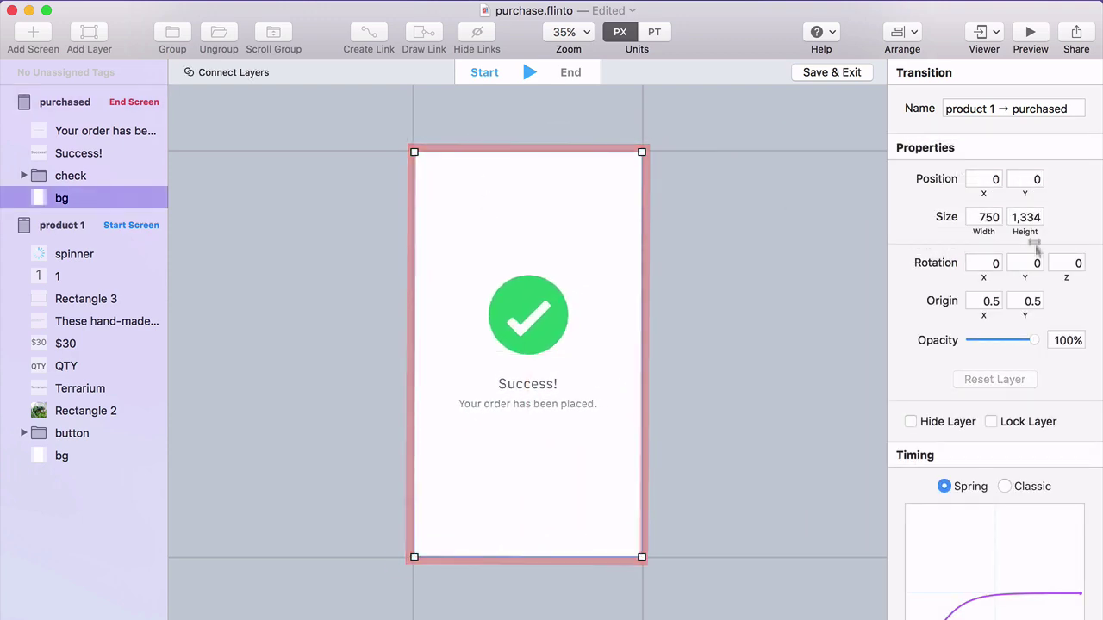
left_click_drag(1028, 343, 967, 340)
Start the check mark at 65.5 px and 0% opacity, with spring tension 211, friction 17.
left_click(694, 322)
left_click(558, 293)
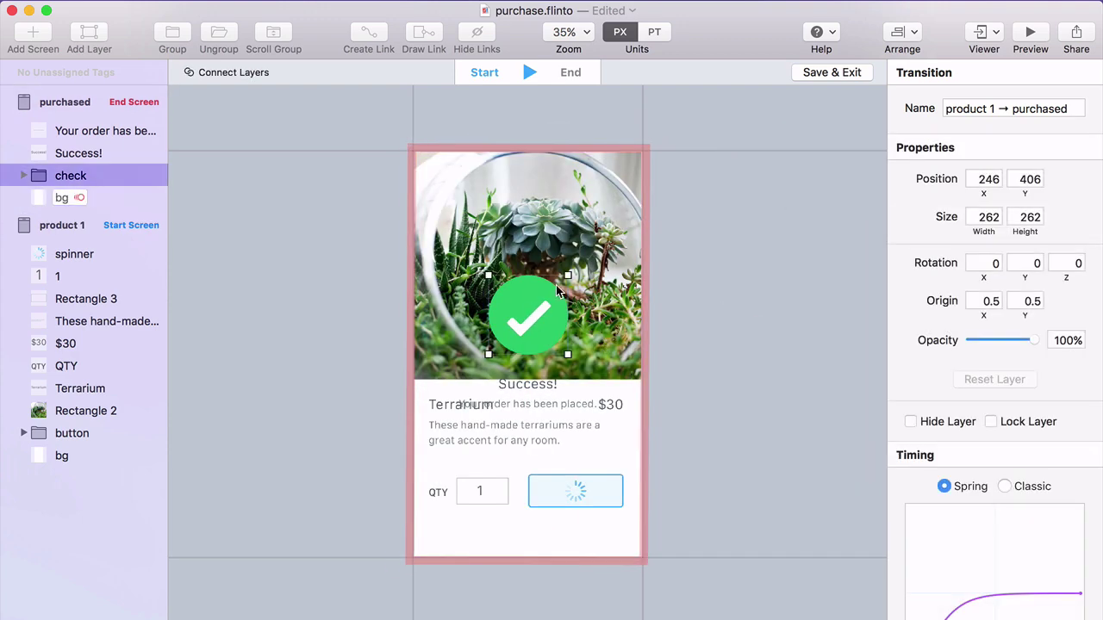
left_click_drag(567, 354, 538, 324)
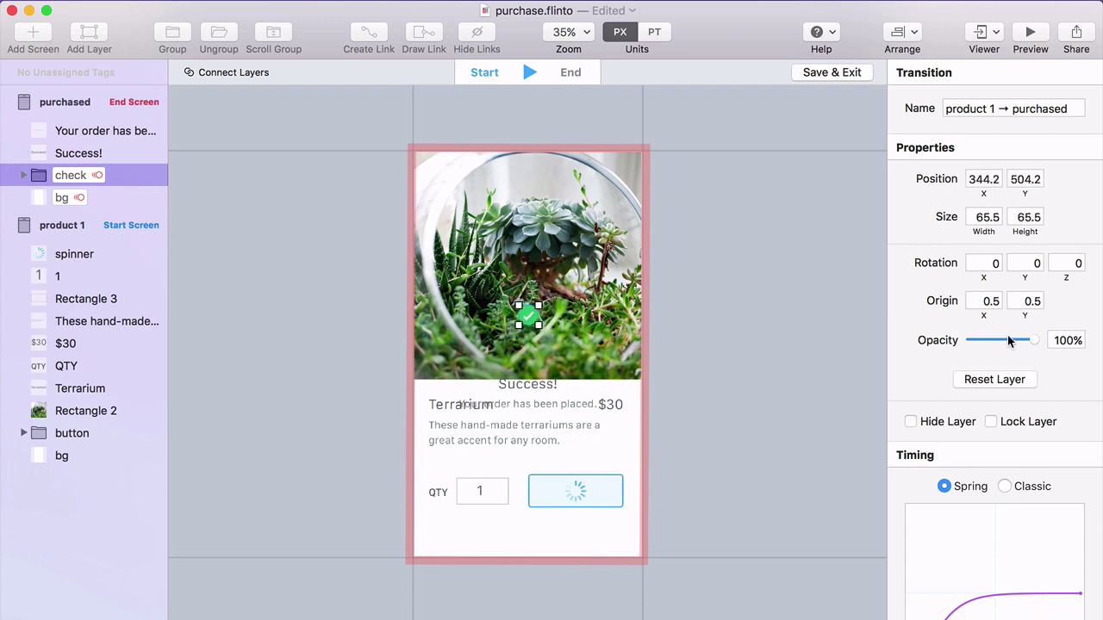
left_click_drag(1010, 341, 966, 340)
scroll(992, 498, "down", 5)
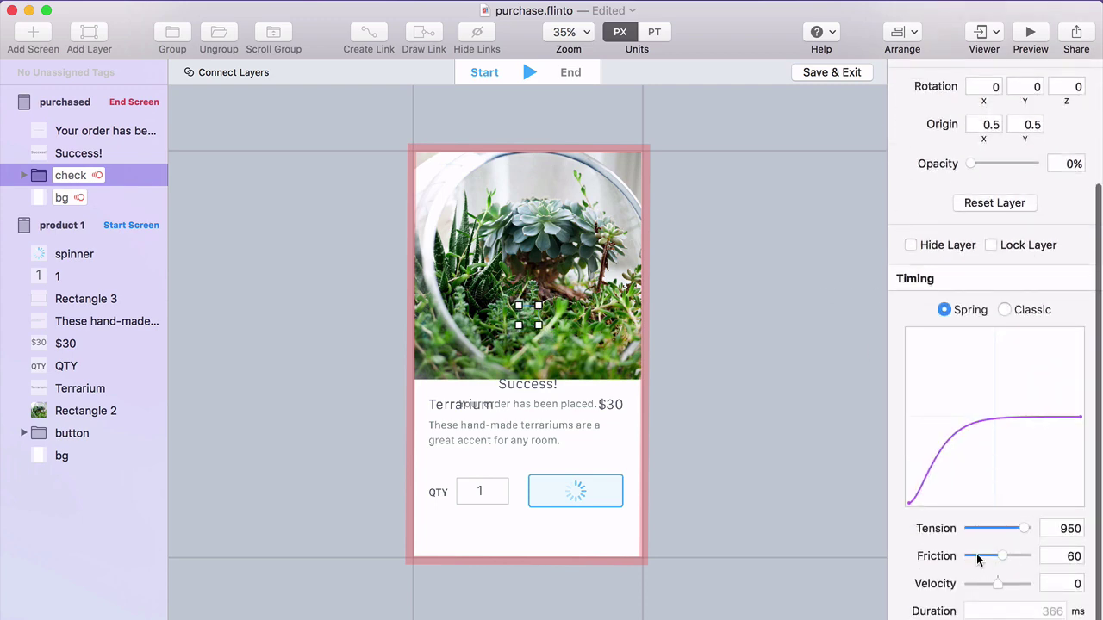
left_click(977, 558)
left_click(979, 528)
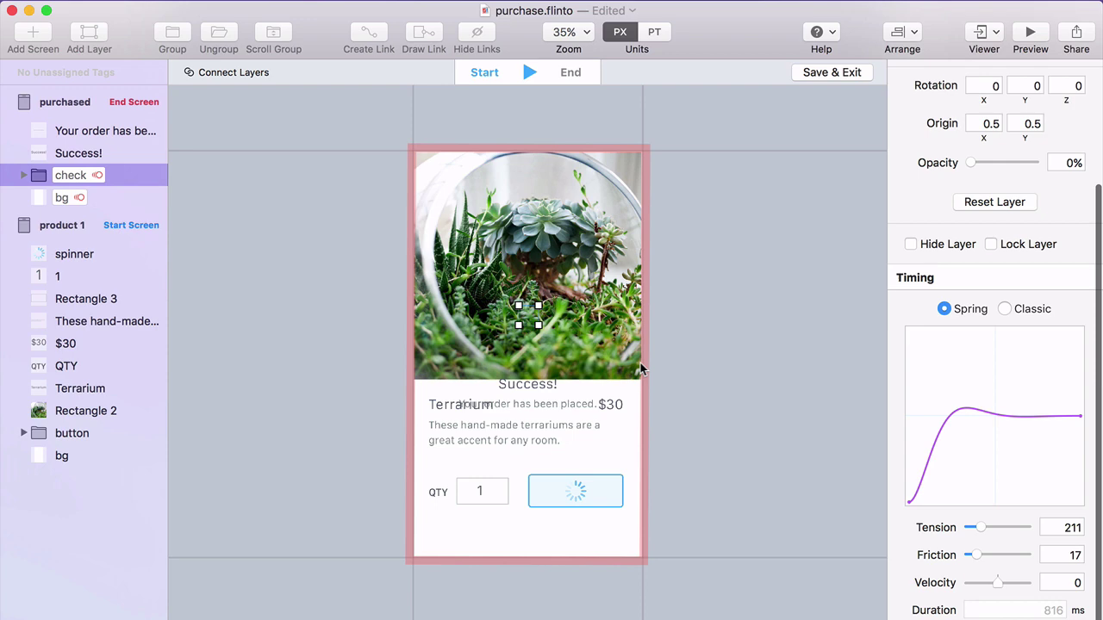
Start both success messages 60 px lower at 0% opacity, then play the transition.
left_click(677, 363)
left_click(534, 388)
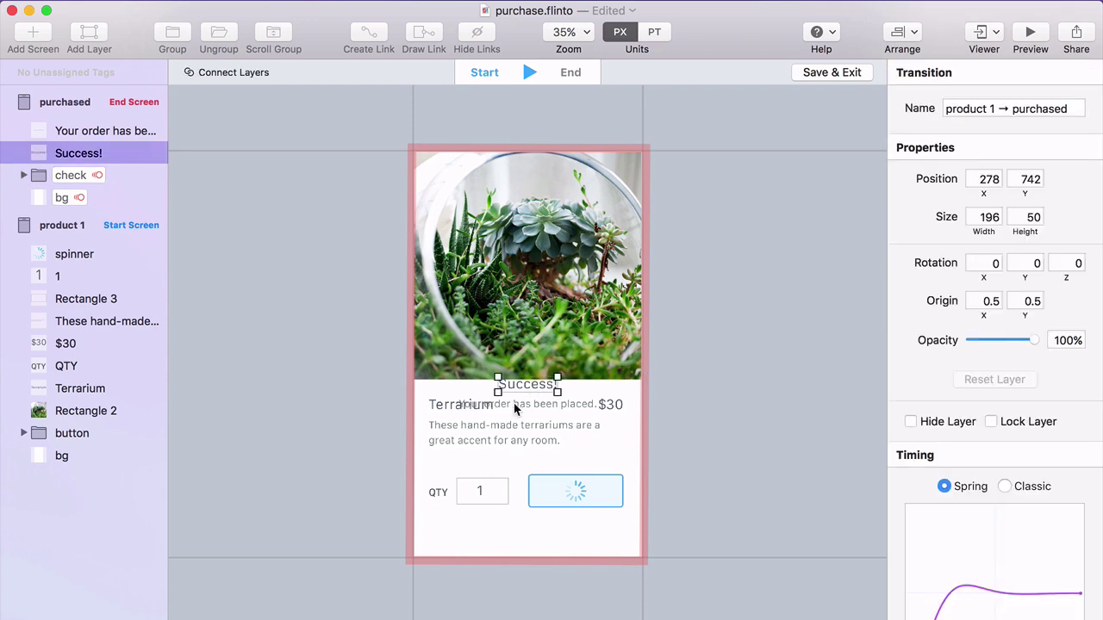
left_click(515, 409, "shift")
left_click_drag(515, 408, 515, 460)
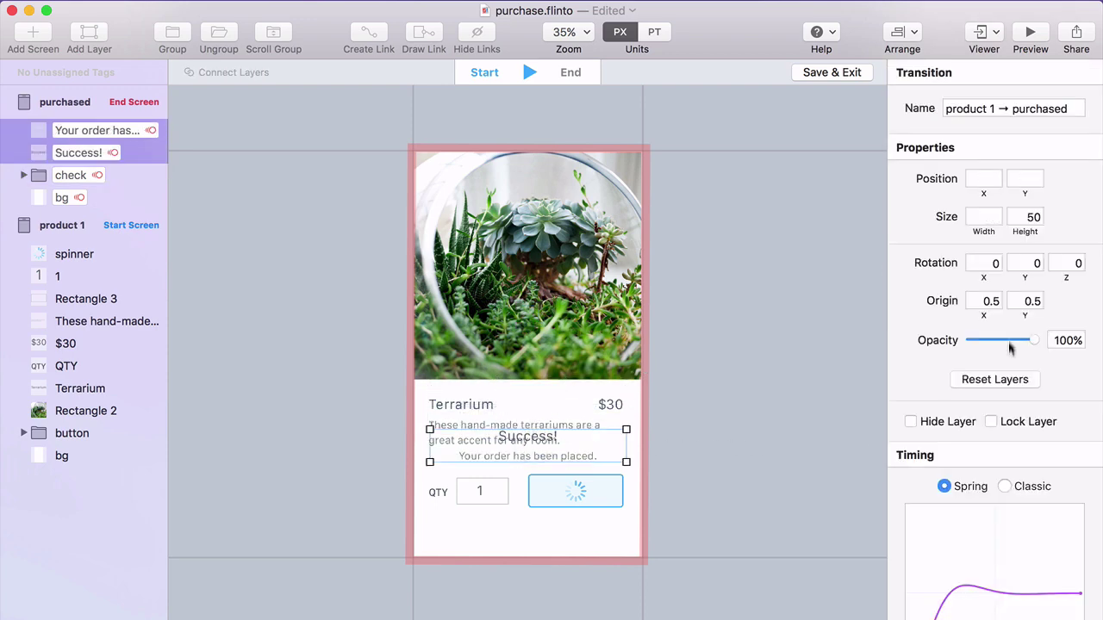
left_click_drag(1011, 346, 857, 347)
left_click(706, 367)
key("space")
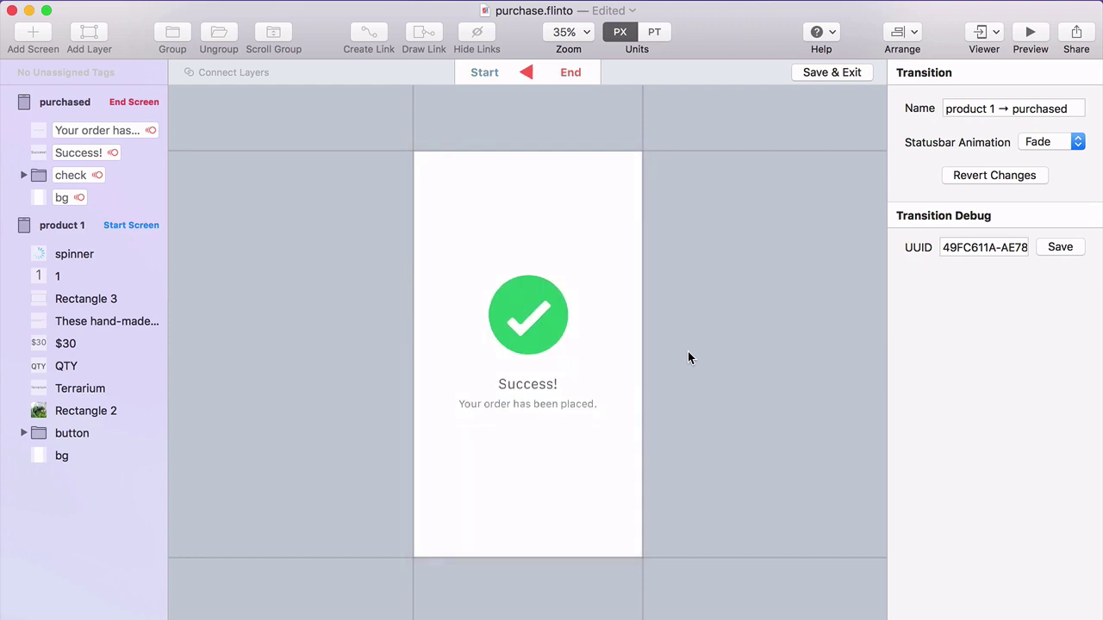
key("space")
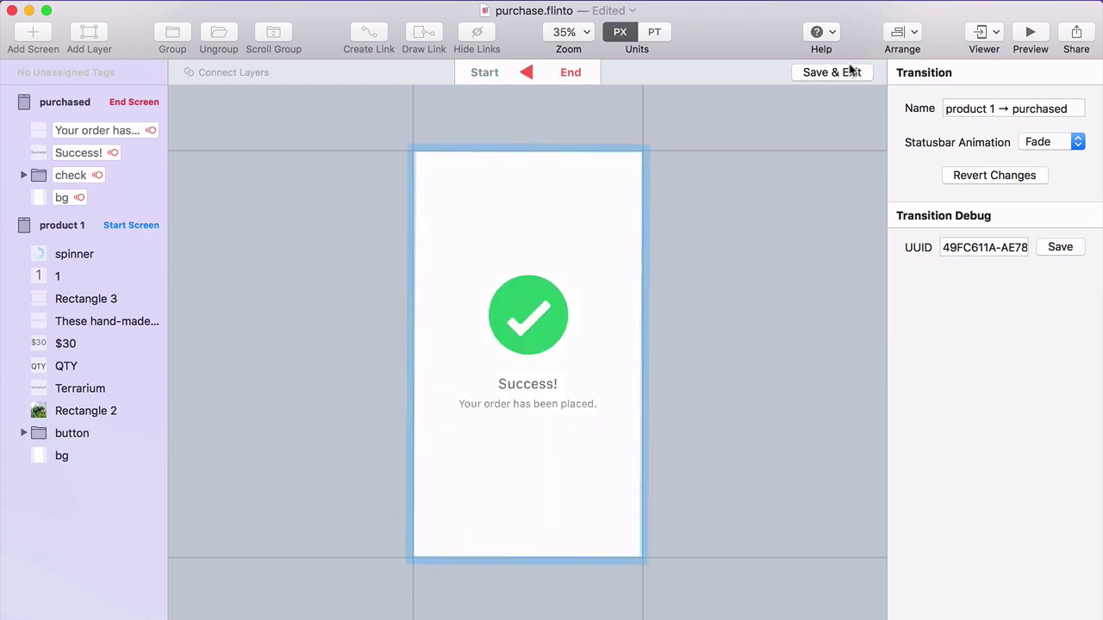
Save the transition and test the Purchase-to-success flow in Preview.
left_click(830, 71)
left_click(583, 125)
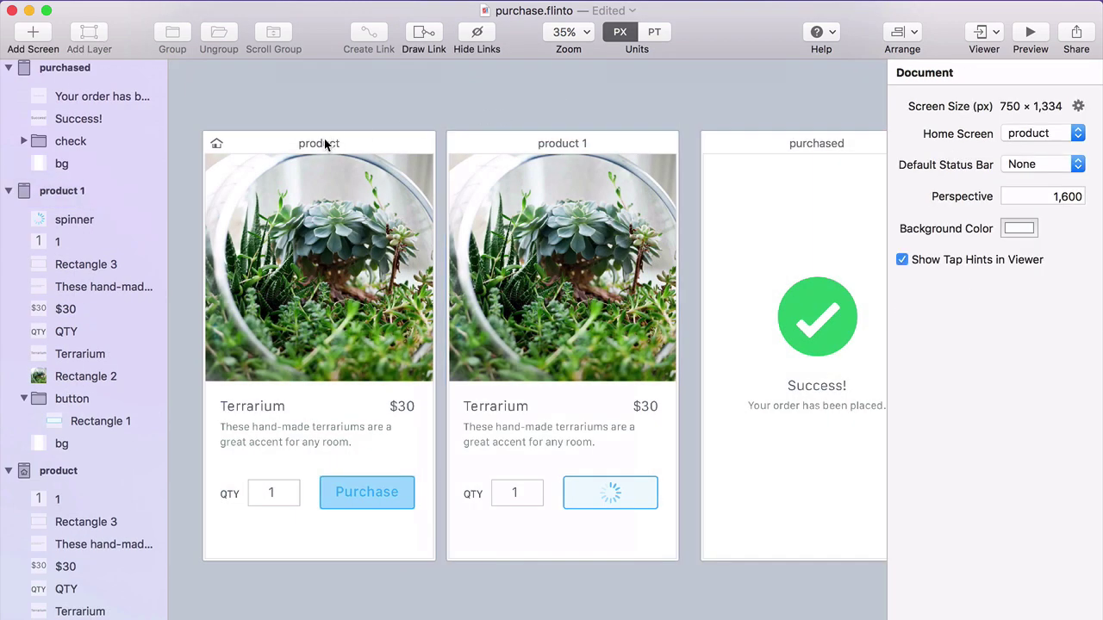
left_click(325, 144)
key("super+p")
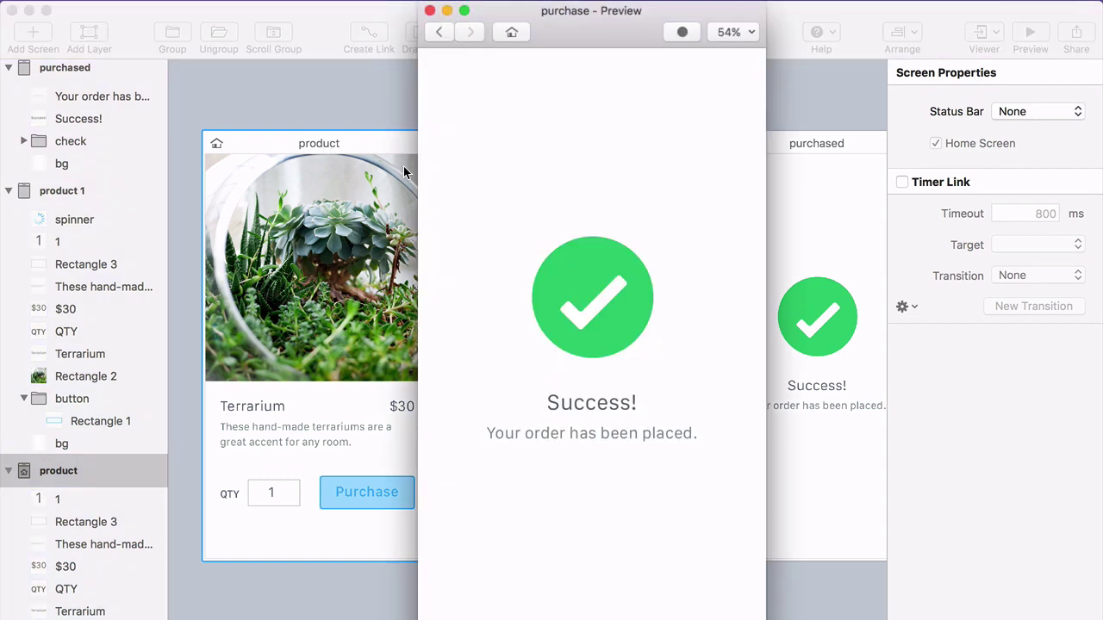
left_click(511, 32)
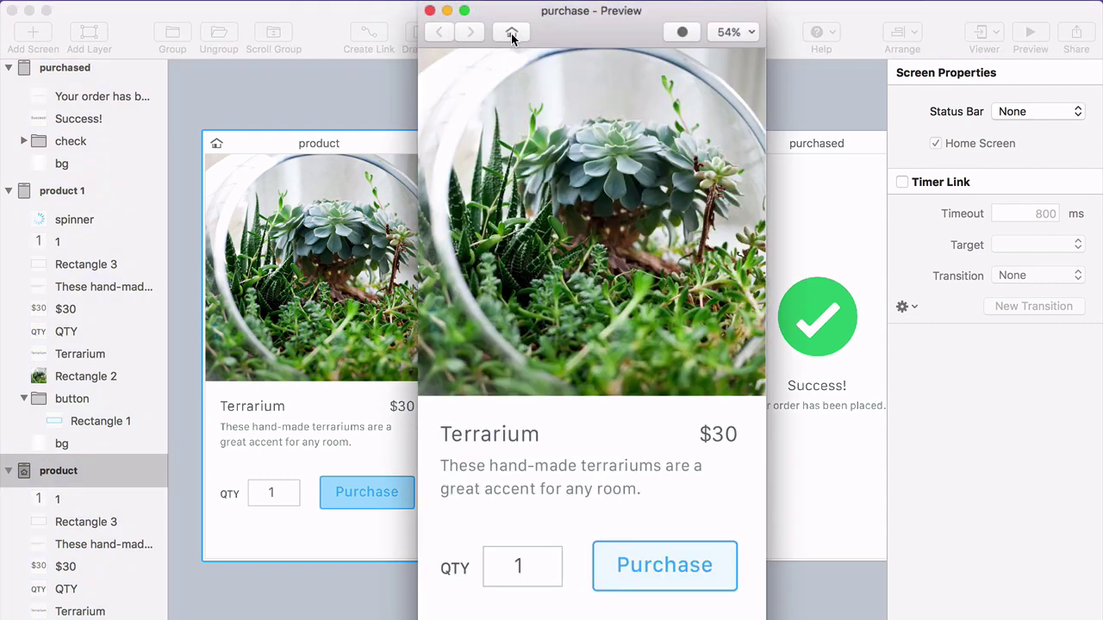
left_click(718, 578)
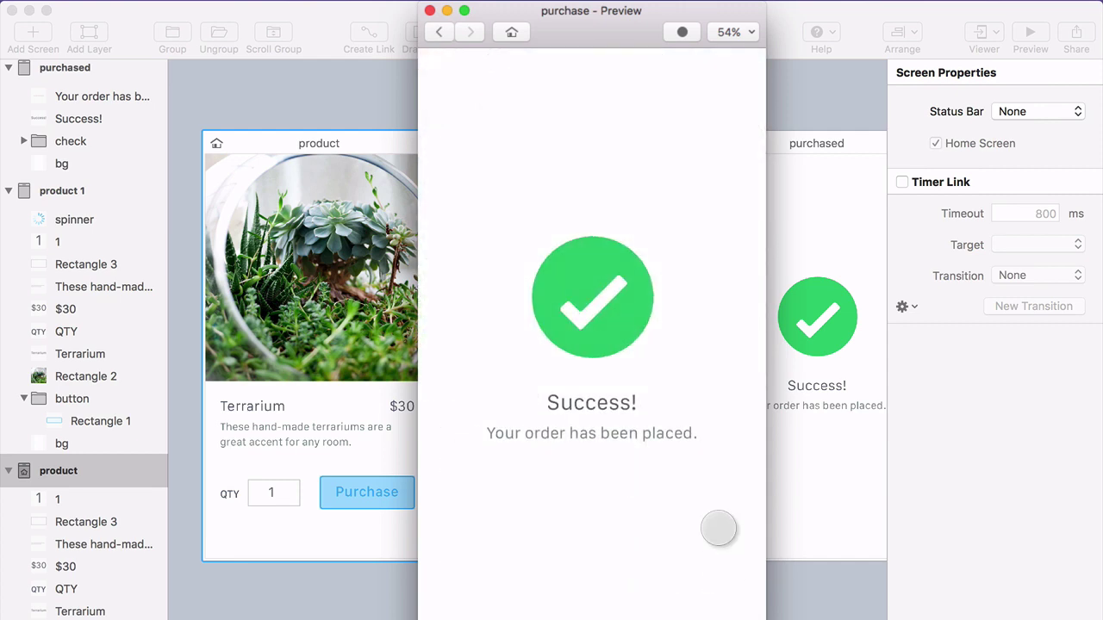
left_click(819, 336)
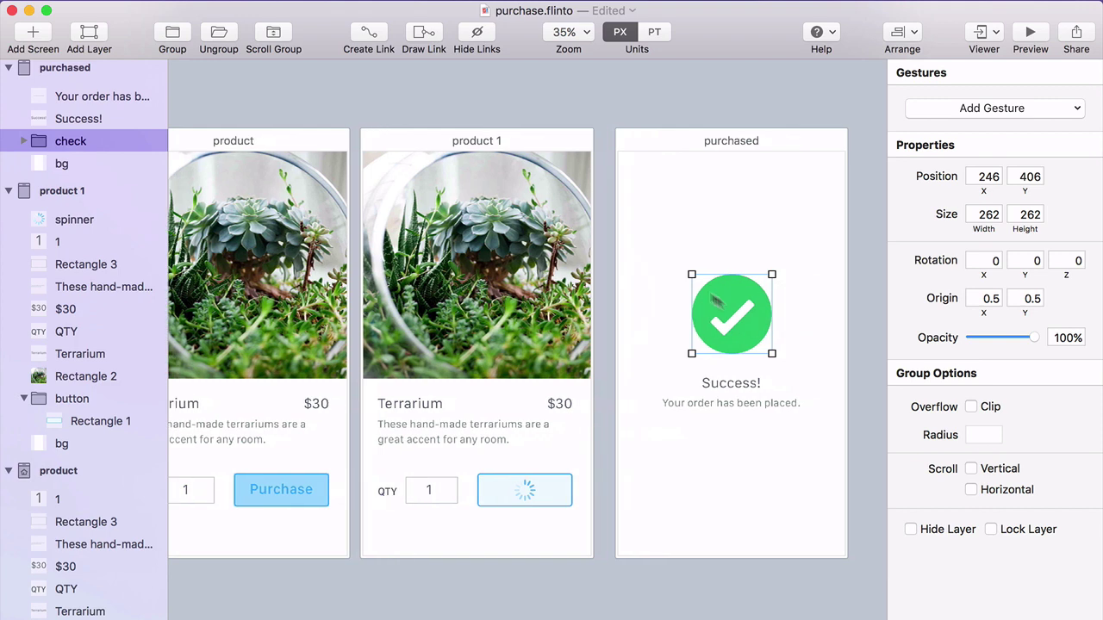
Add a tap link from the success content back to the product screen and preview.
key("l")
mouse_move(635, 241)
left_mouse_down()
mouse_move(680, 312)
mouse_move(825, 445)
left_mouse_up()
left_click_drag(269, 356, 270, 356)
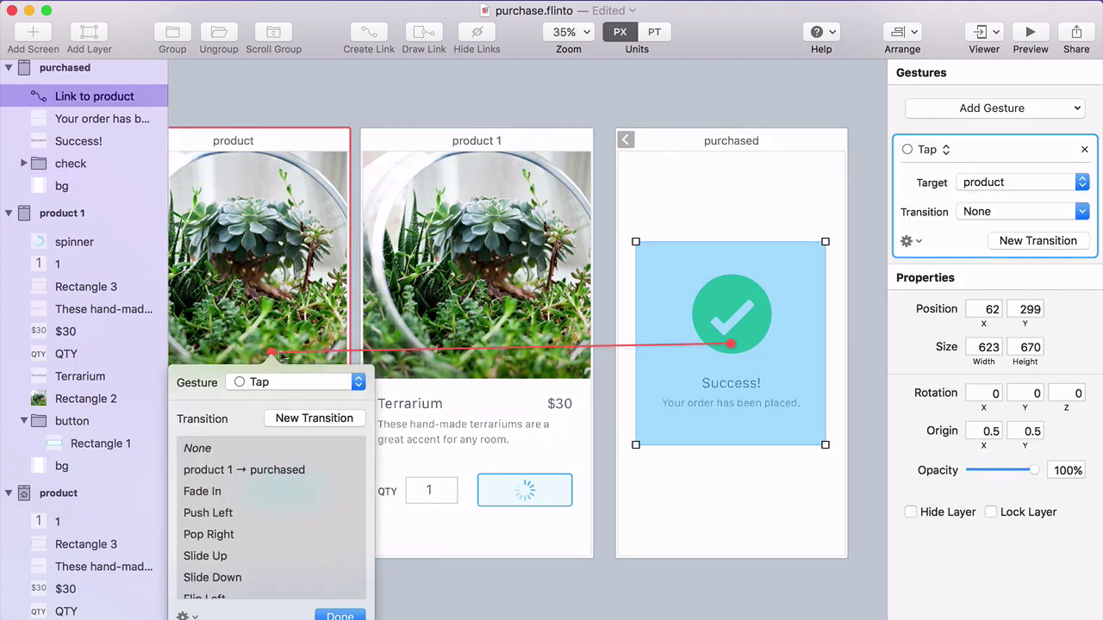
left_click(343, 613)
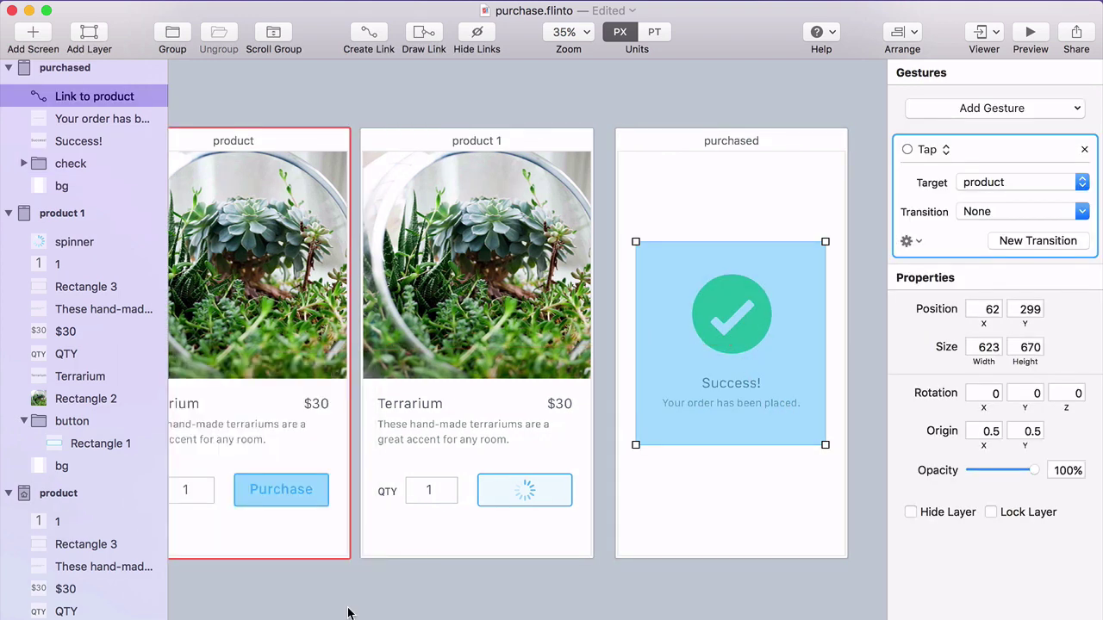
key("super+r")
In Preview, tap Purchase, wait for Success, then tap the check mark to return.
left_click(603, 366)
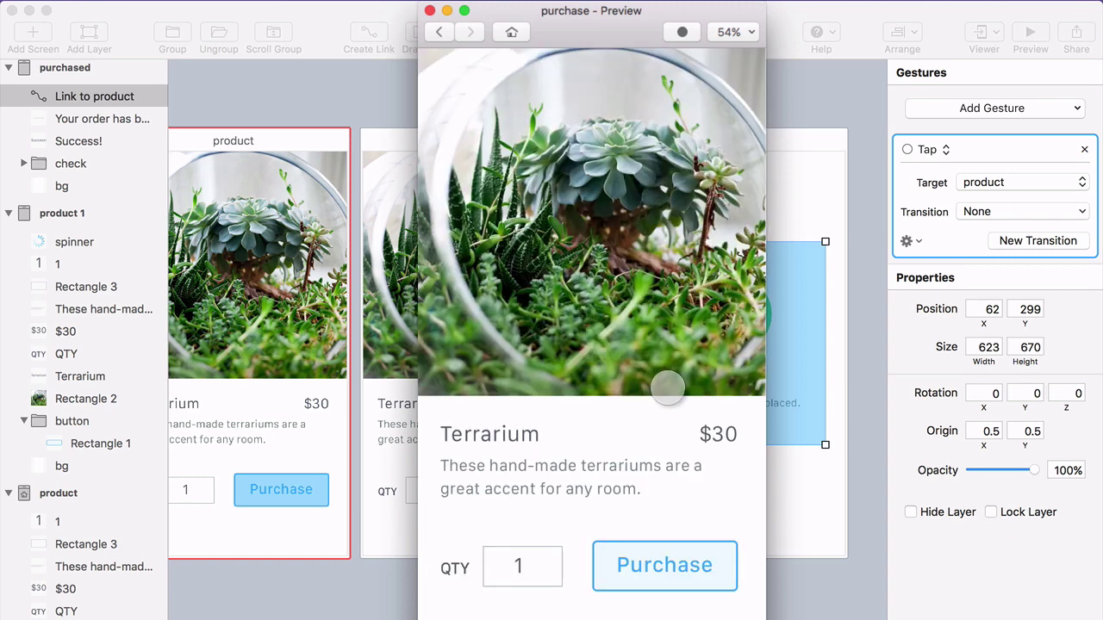
left_click(707, 579)
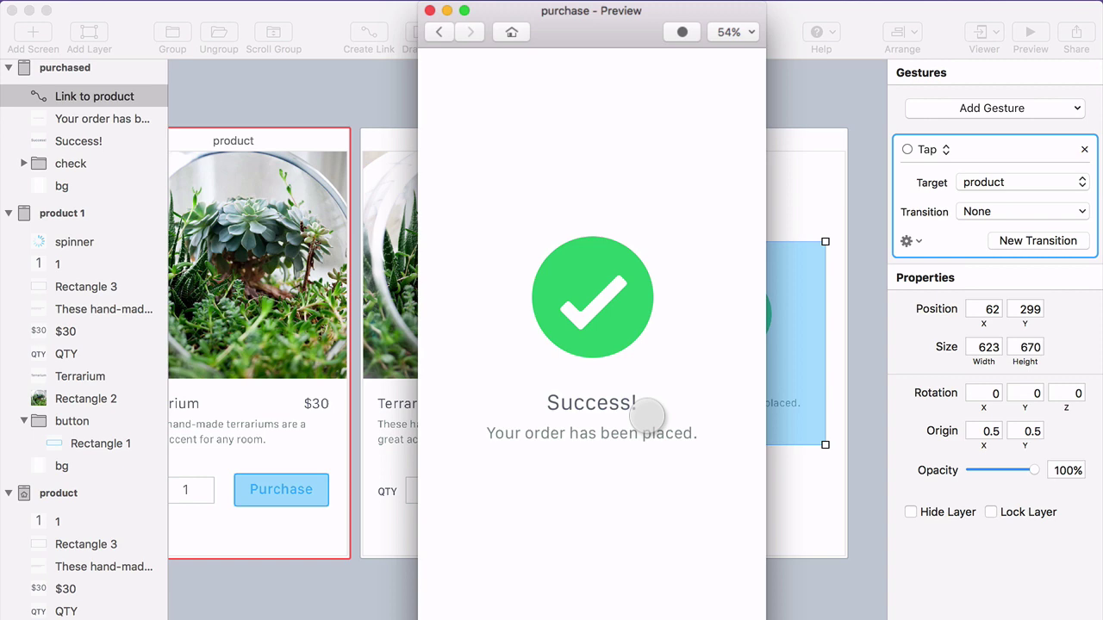
left_click(591, 327)
left_click(681, 579)
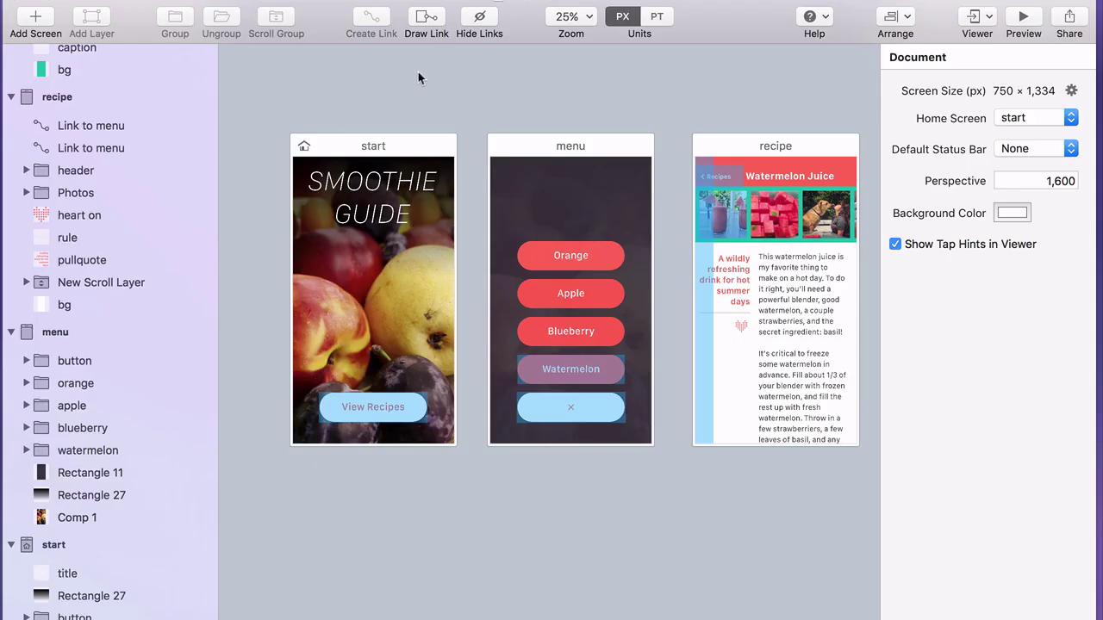
Try moving the start screen's background video, undo it, and preview the looping fruit video.
scroll(397, 81, "right", 2)
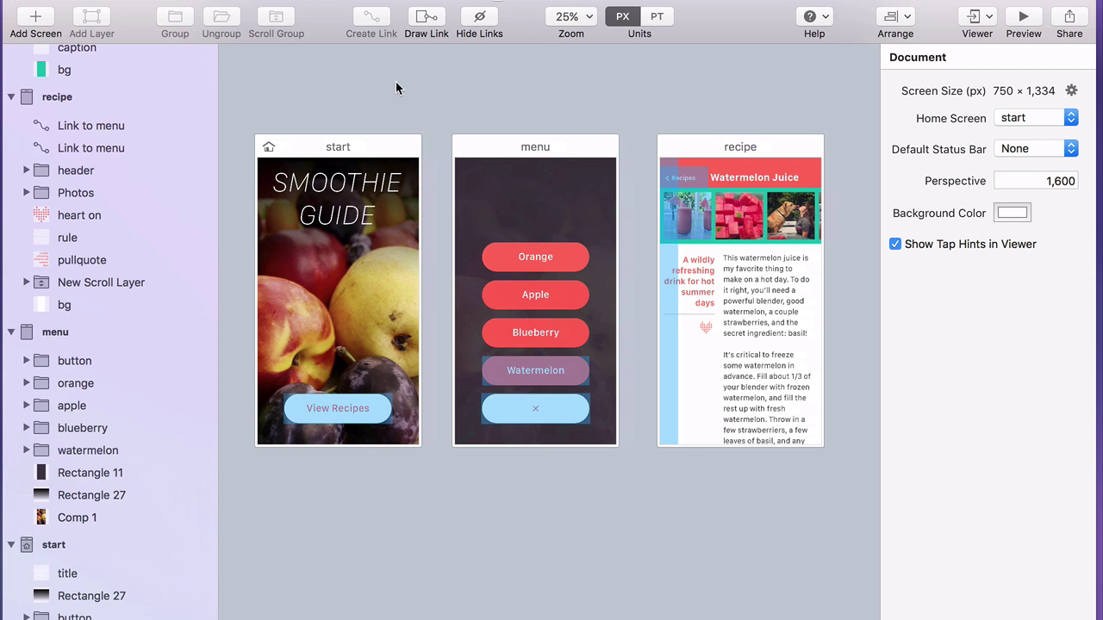
left_click(354, 309)
left_click_drag(355, 309, 340, 336)
key("super+z")
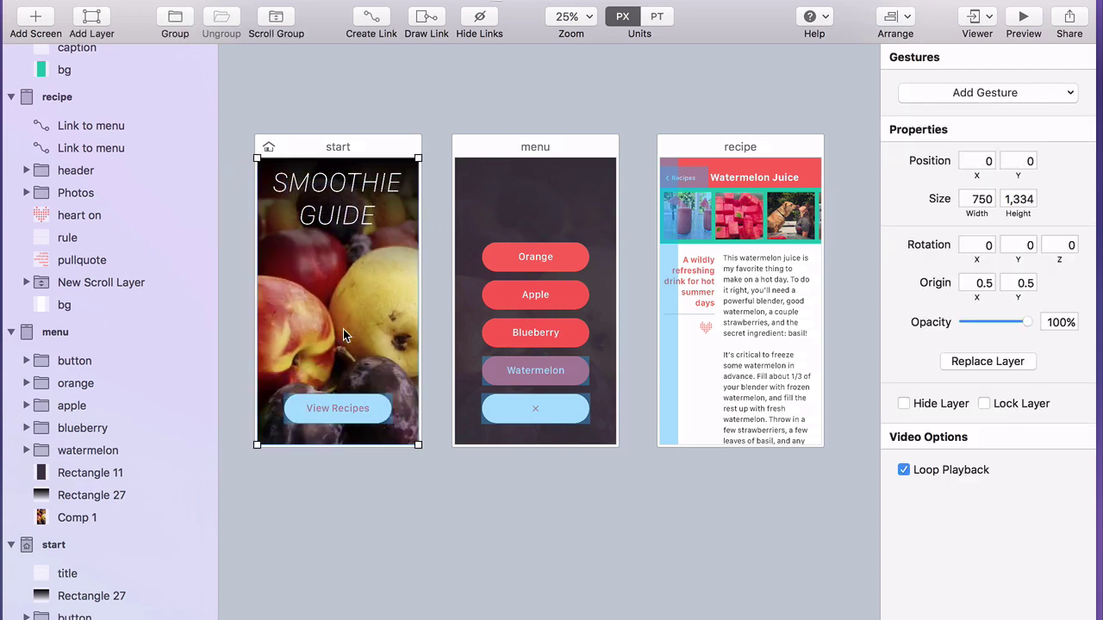
key("super+p")
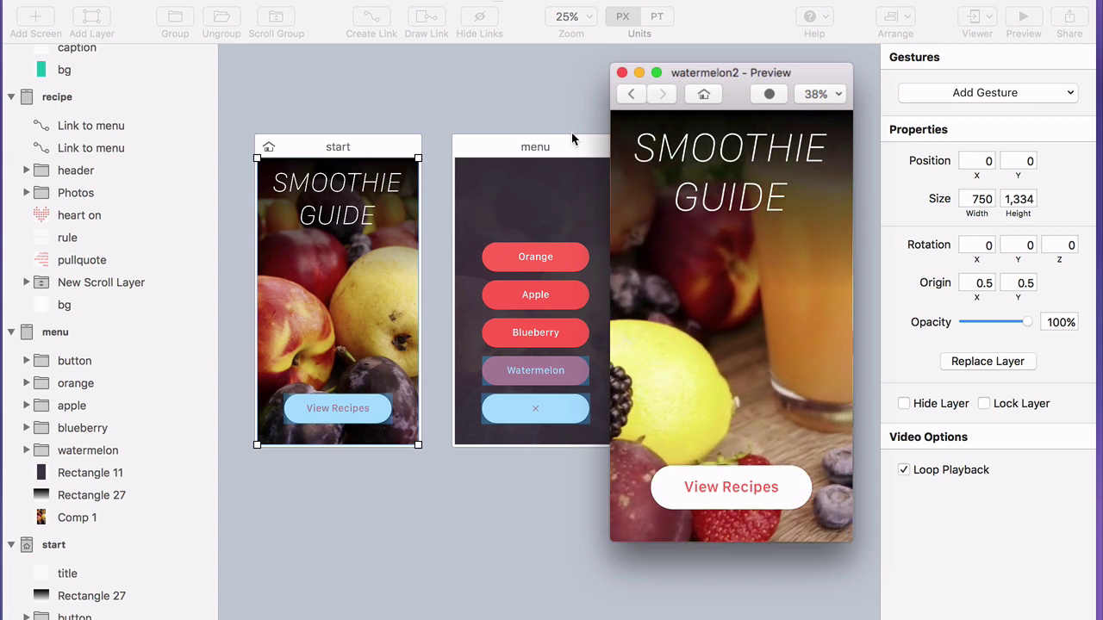
left_click(532, 98)
left_click_drag(503, 194, 311, 326)
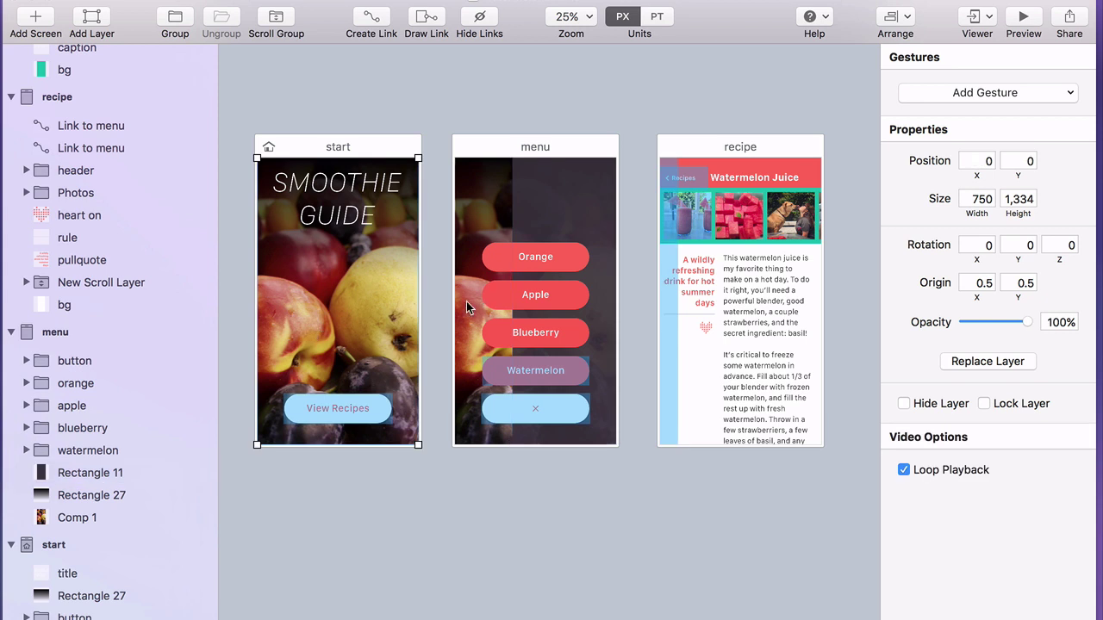
left_click_drag(467, 296, 444, 314)
key("super+z")
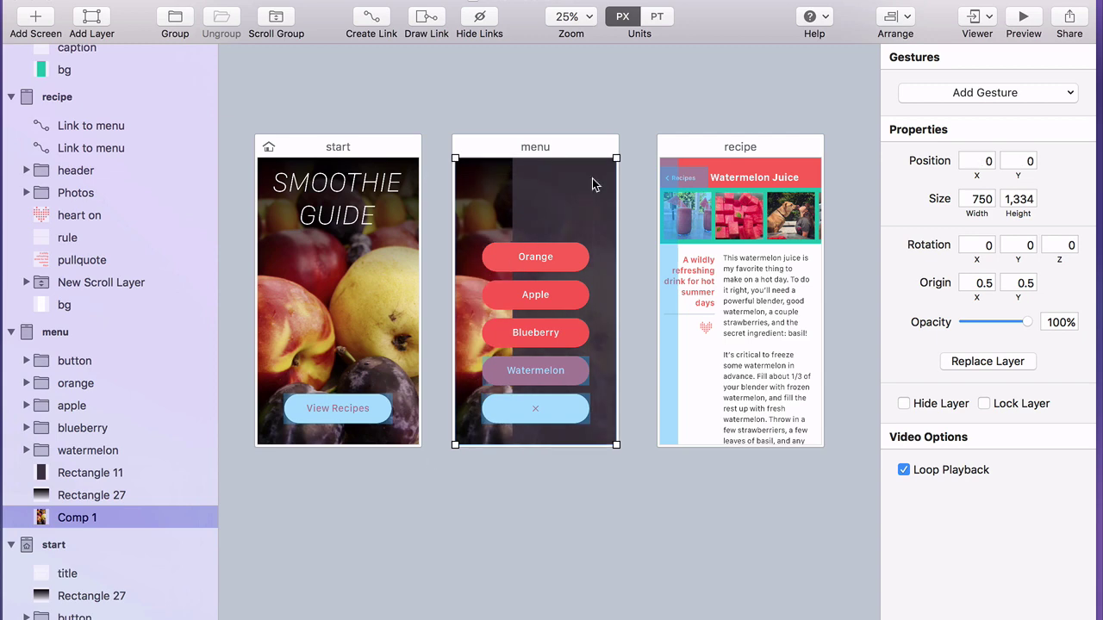
key("super+z")
left_click_drag(549, 196, 519, 184)
In Preview, tap View Recipes to reach the menu, then tap × back to start.
key("super+p")
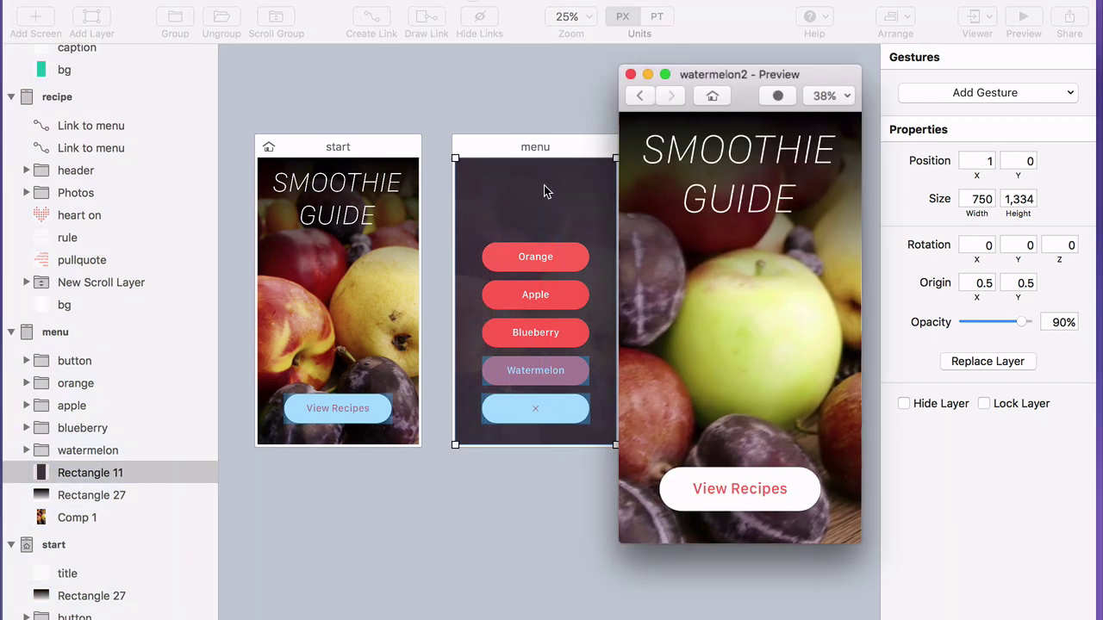
left_click_drag(709, 22, 652, 75)
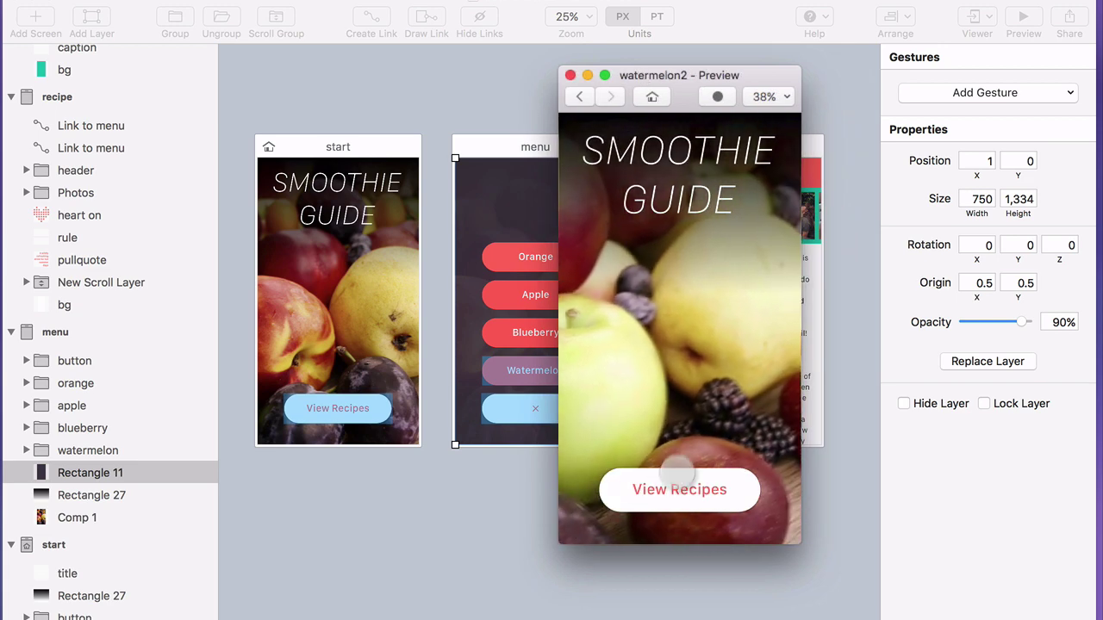
left_click(662, 491)
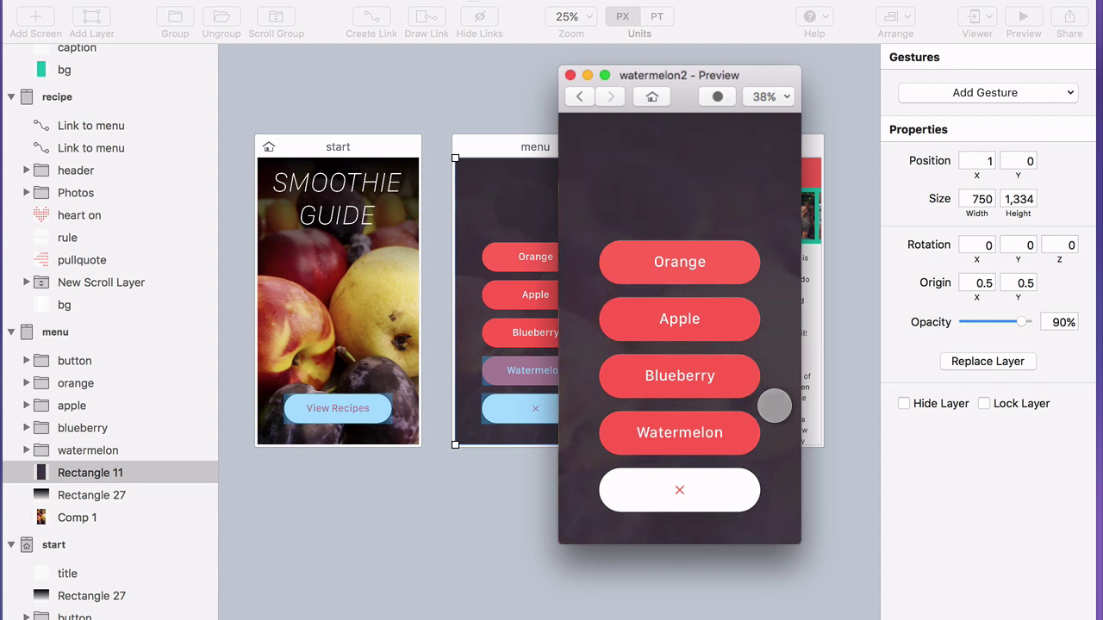
left_click(680, 490)
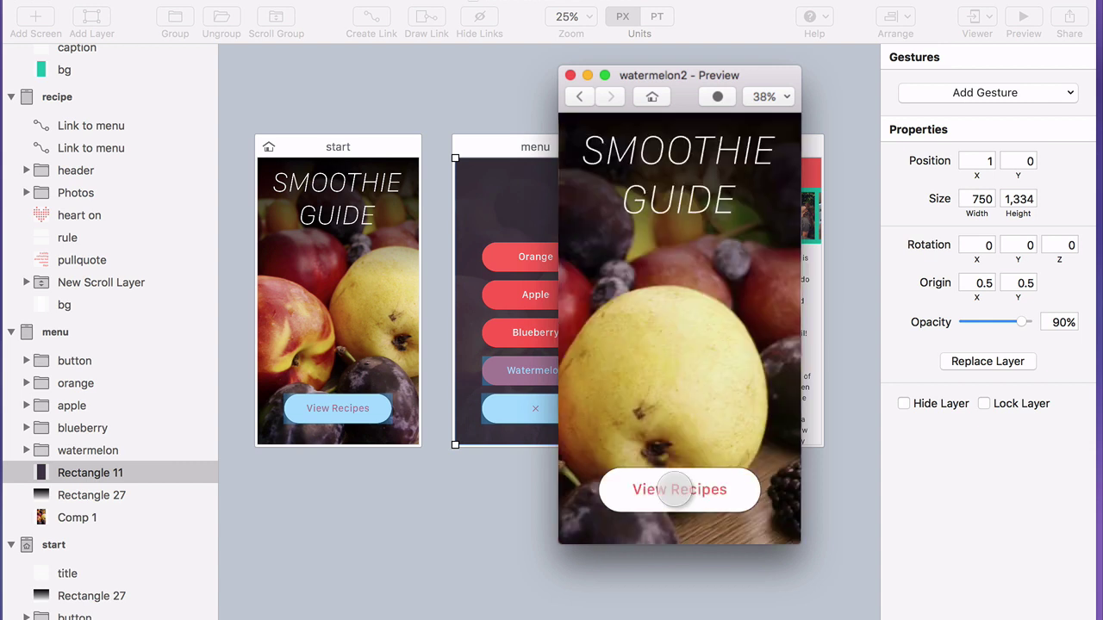